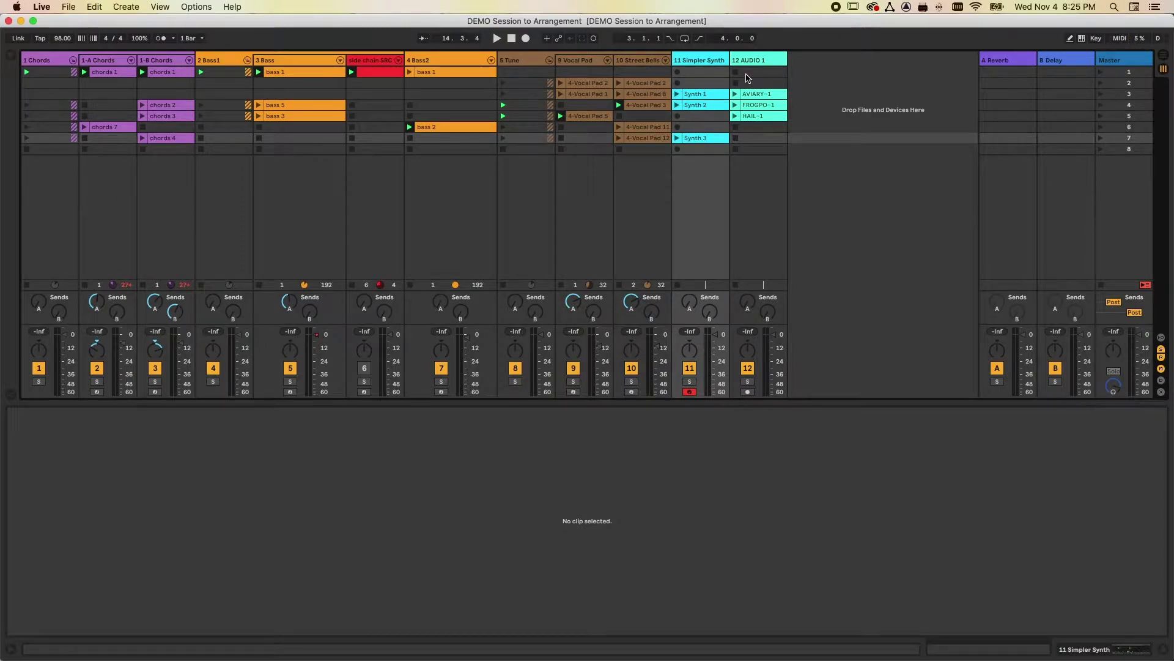
- Save the set as 'DEMO Session to Arrangement' in a new 'Project 2 Nic' folder under My Ableton Files
key(Tab)
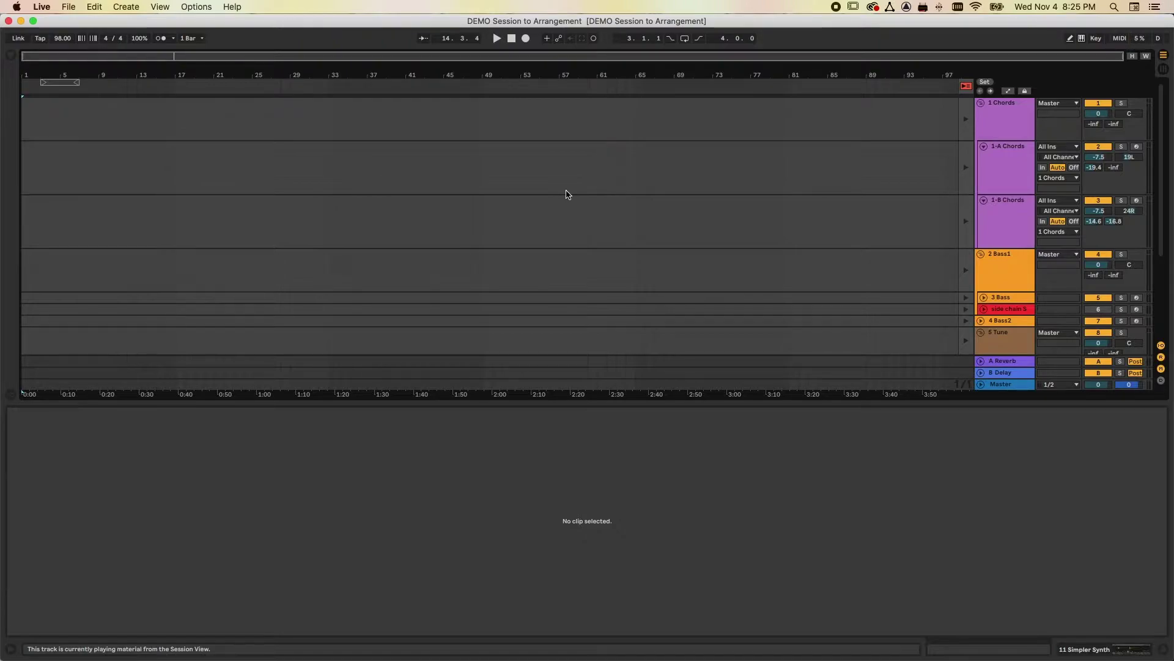
key(Tab)
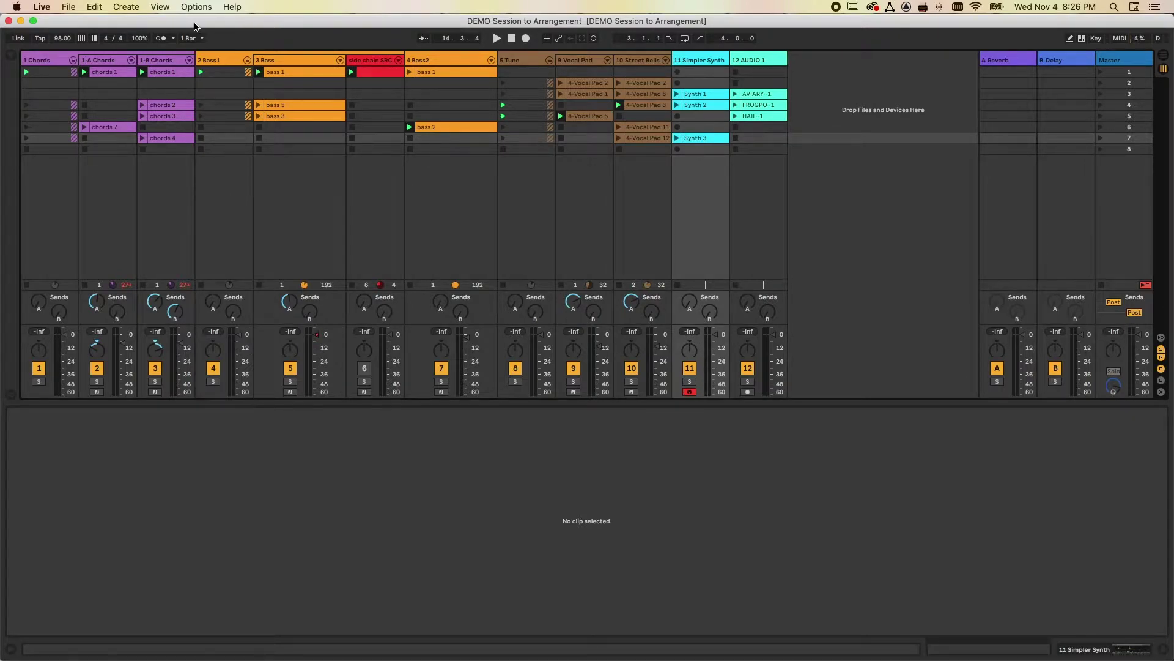
click(67, 10)
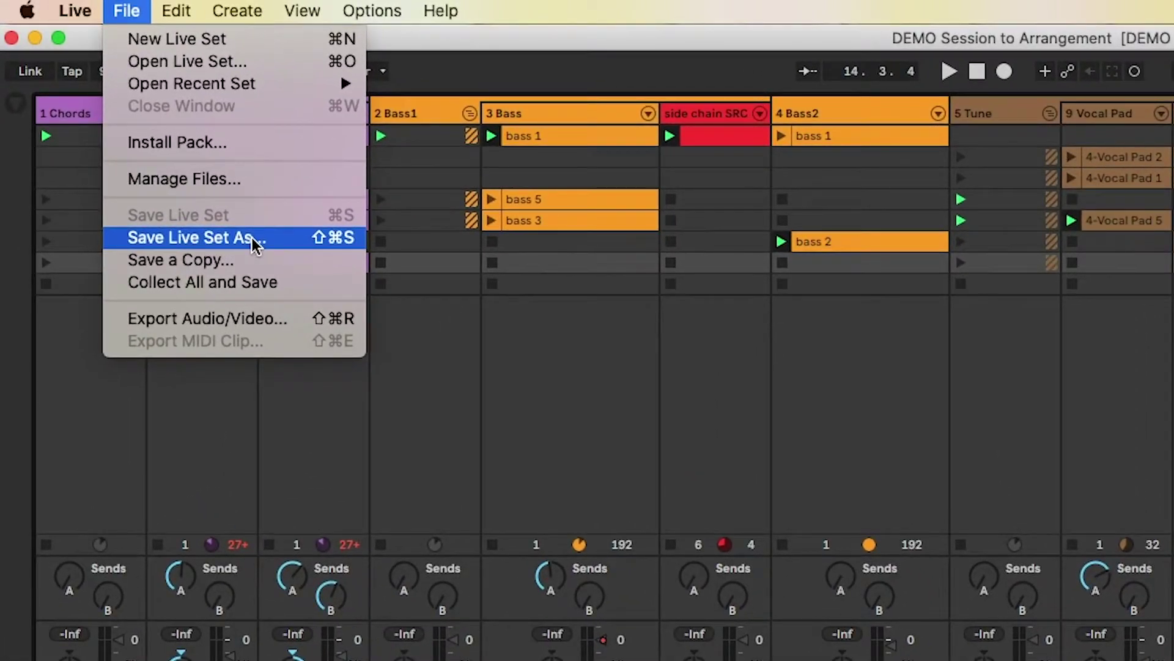
click(252, 238)
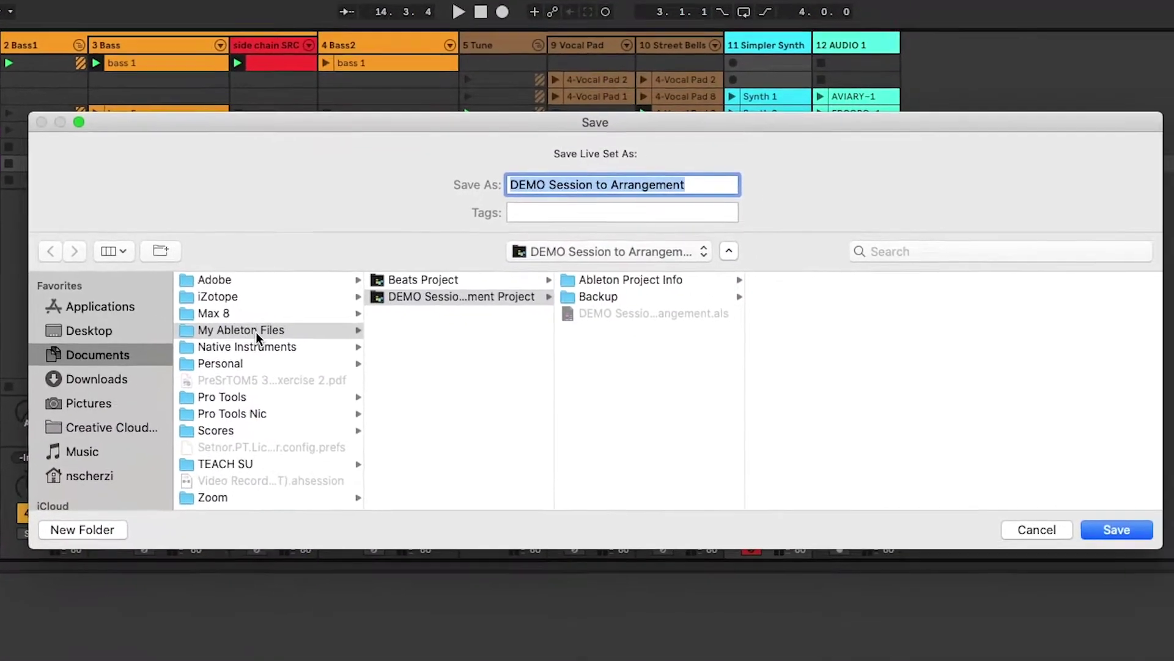
click(258, 434)
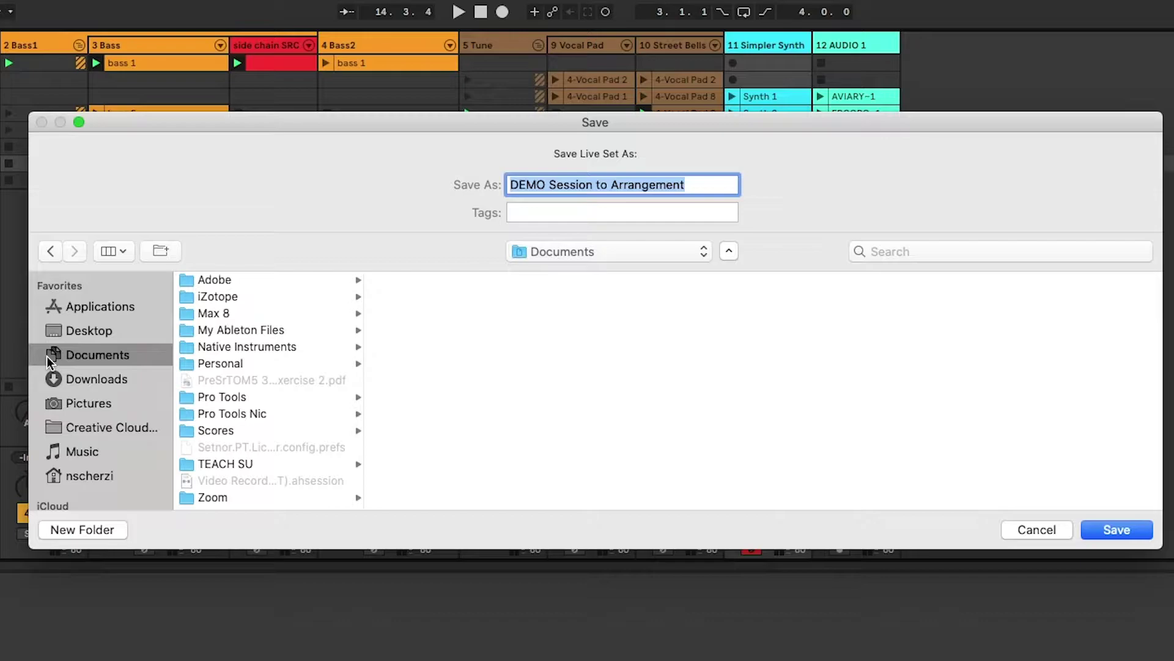
click(235, 331)
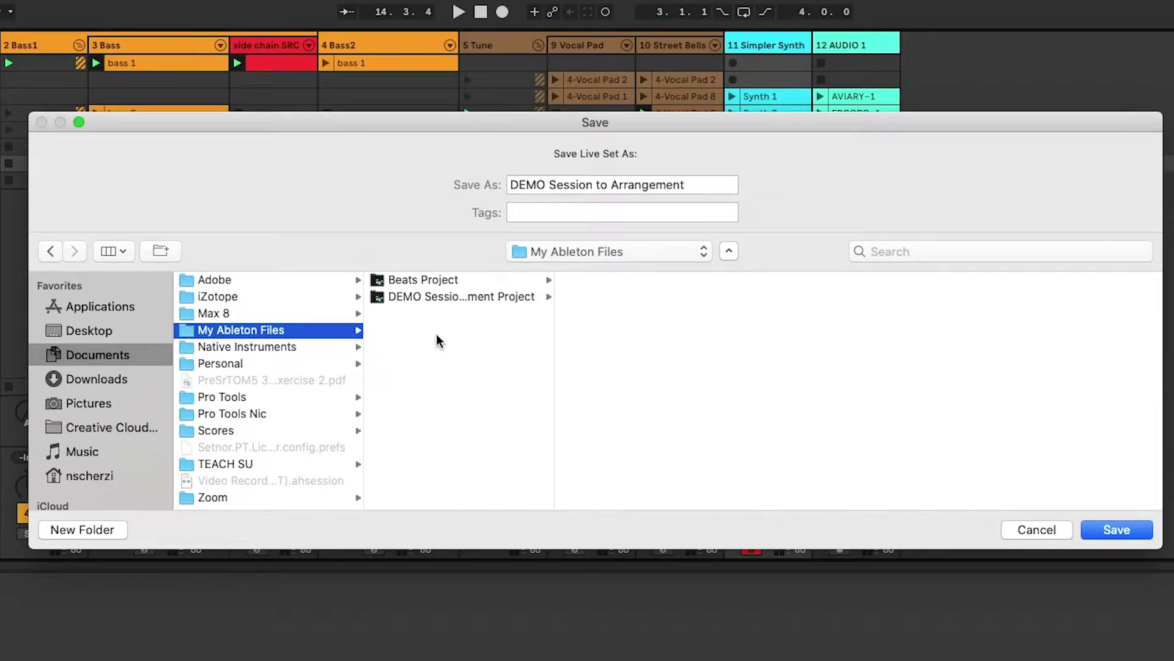
click(86, 531)
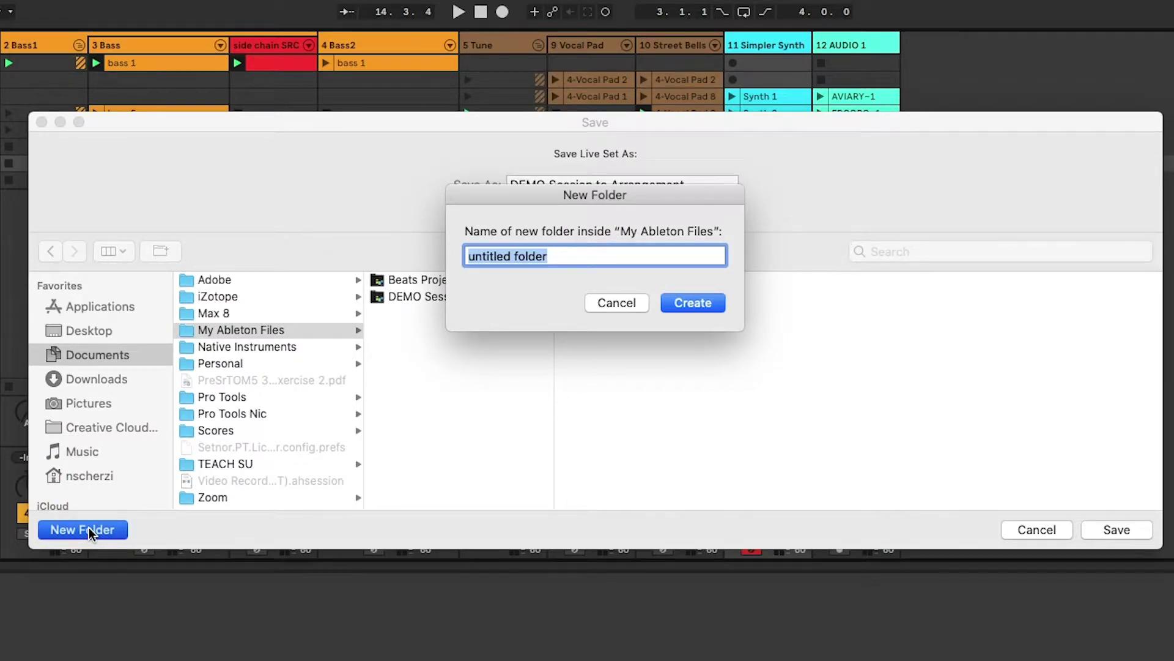
text(Project 2 Nic)
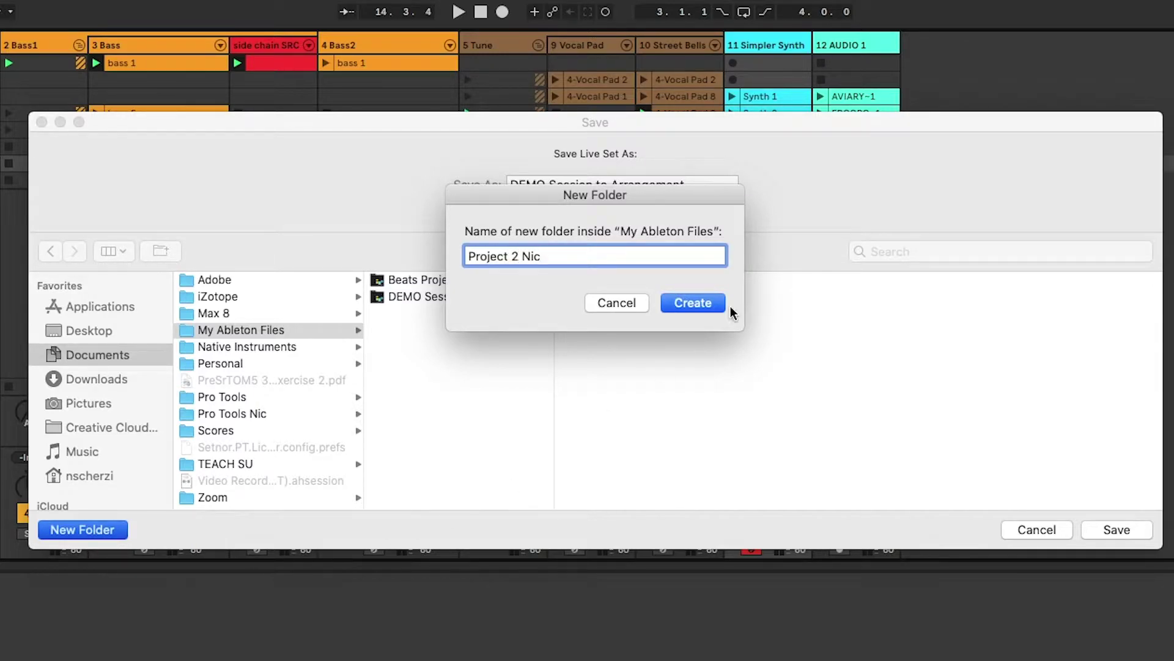
click(708, 304)
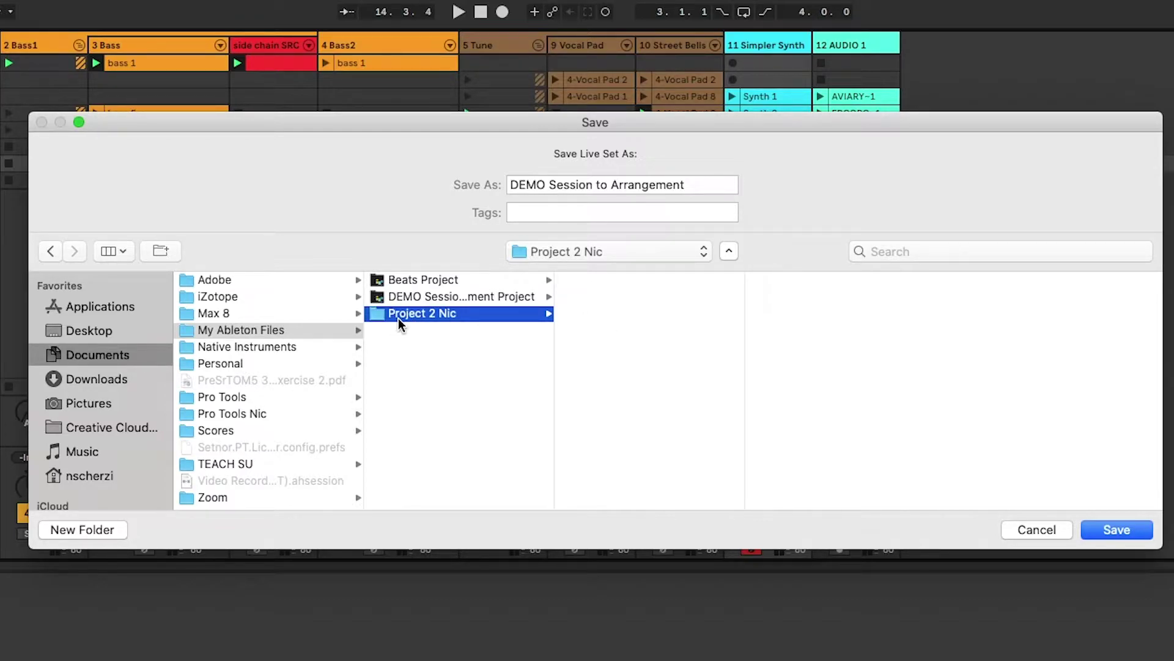
click(1110, 531)
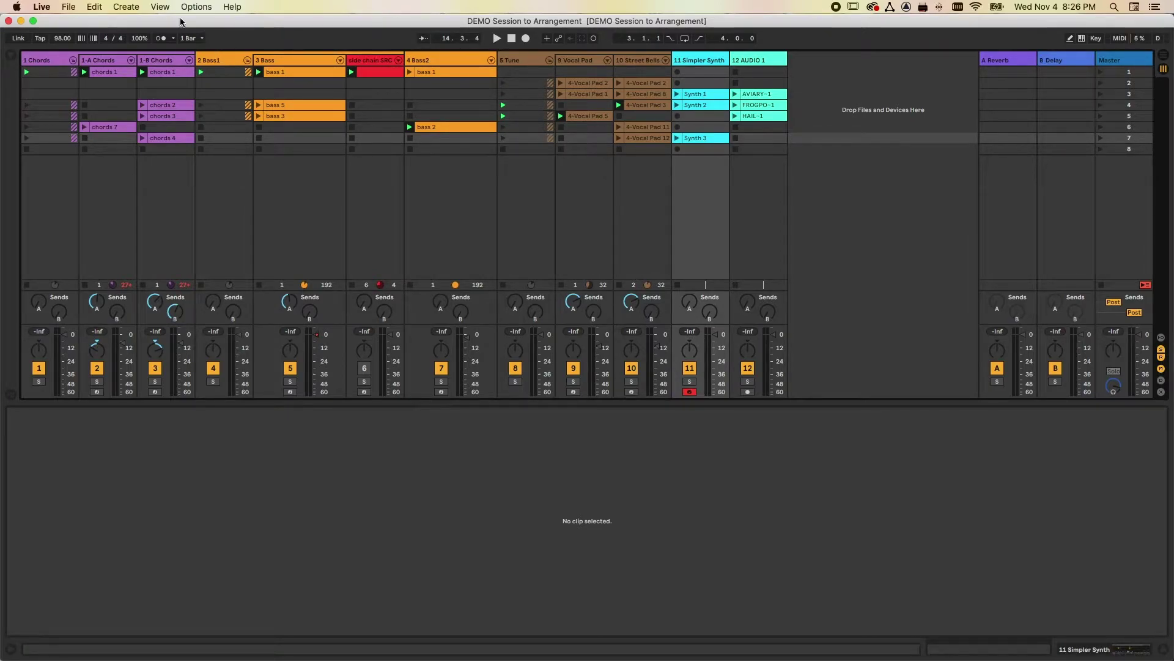
- Run Collect All and Save with all four copy options, including Factory Packs, left on Yes
click(72, 7)
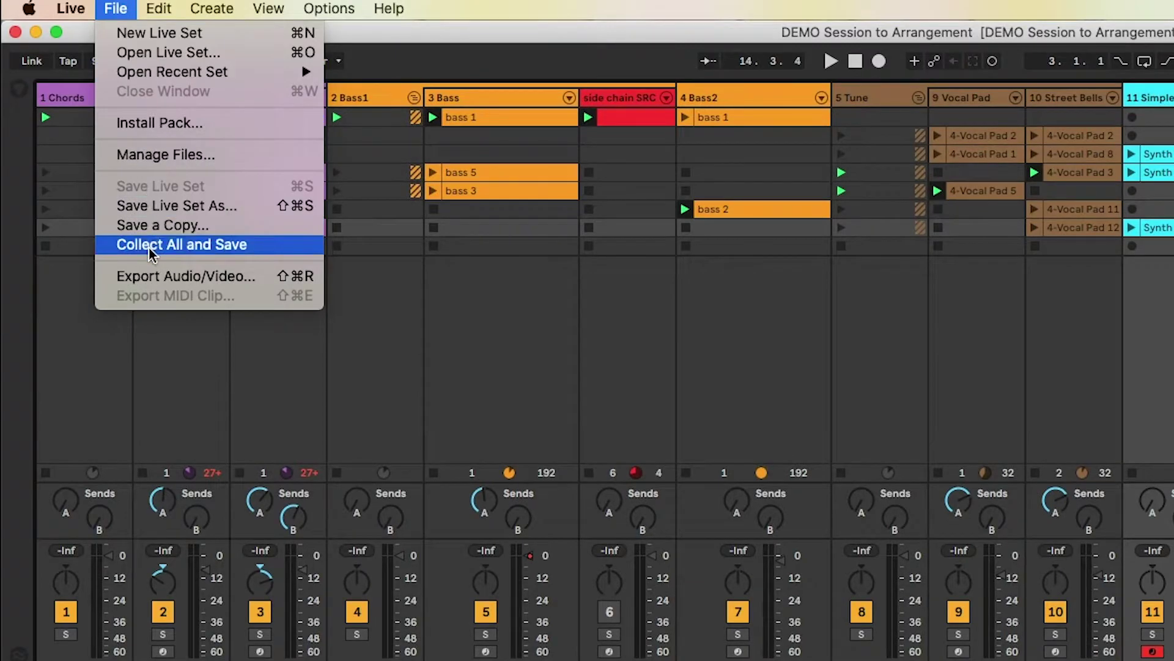
click(270, 247)
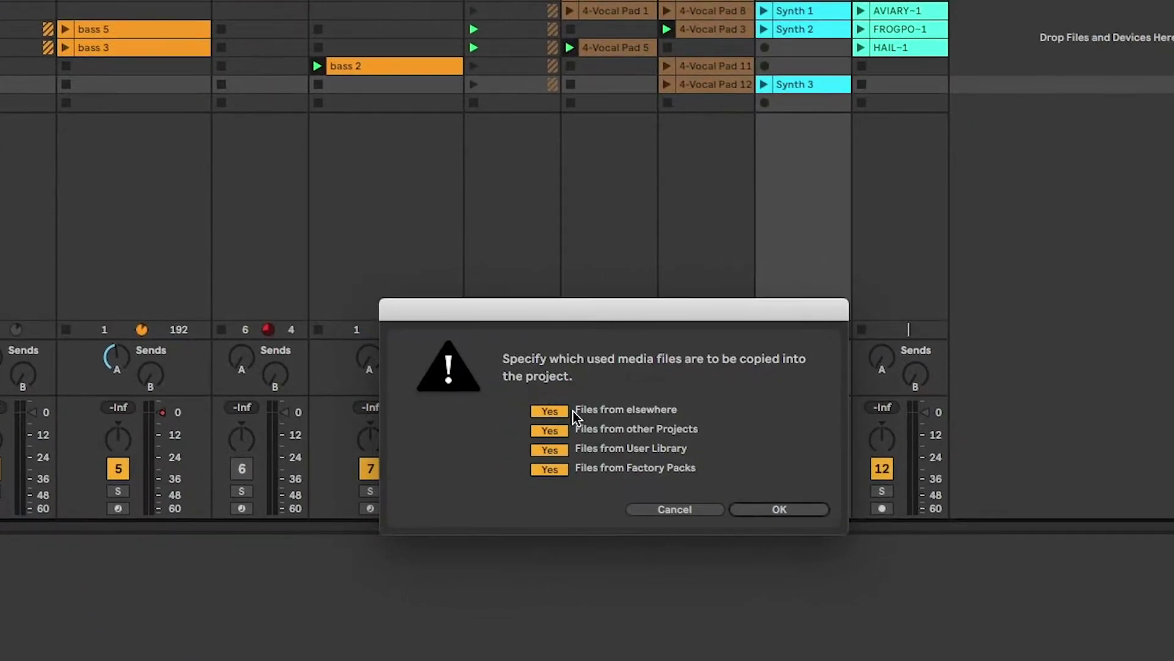
click(557, 470)
click(548, 471)
click(752, 510)
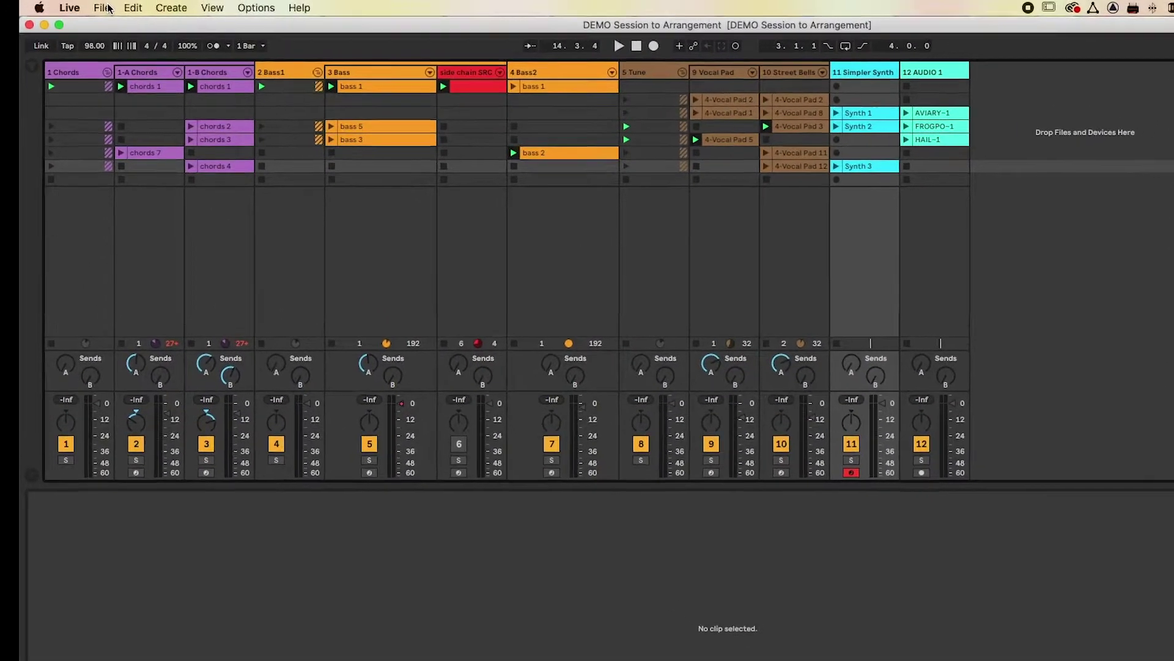
- Start Save Live Set As and choose the DEMO Session to Arrangement Project folder as the location
click(95, 7)
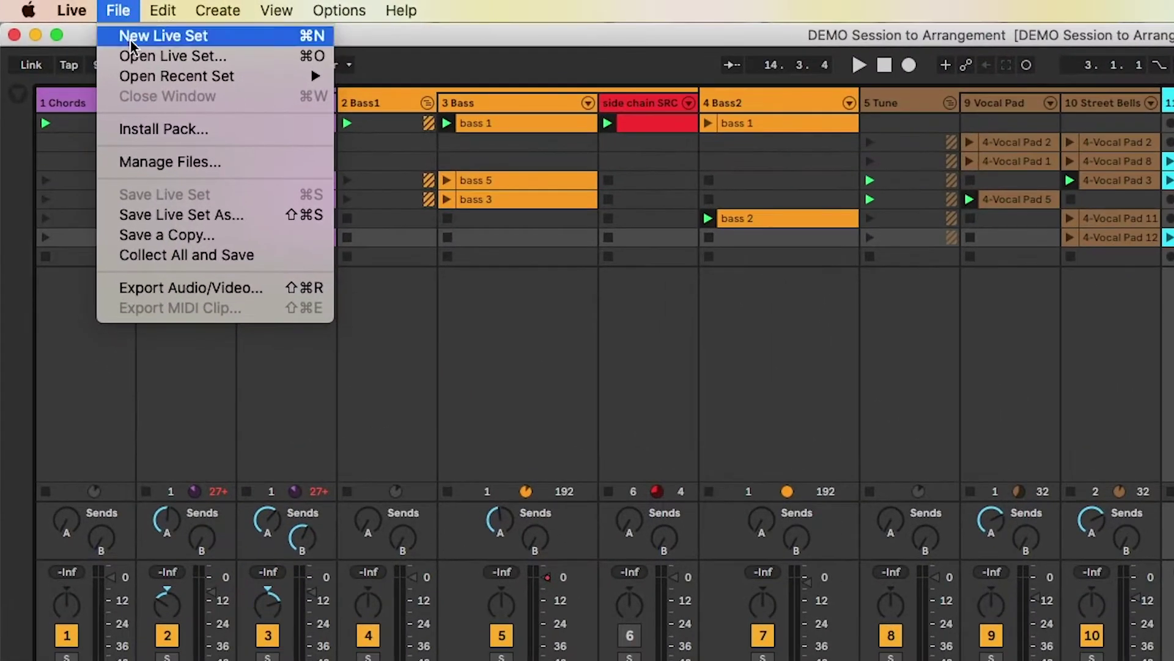
click(159, 214)
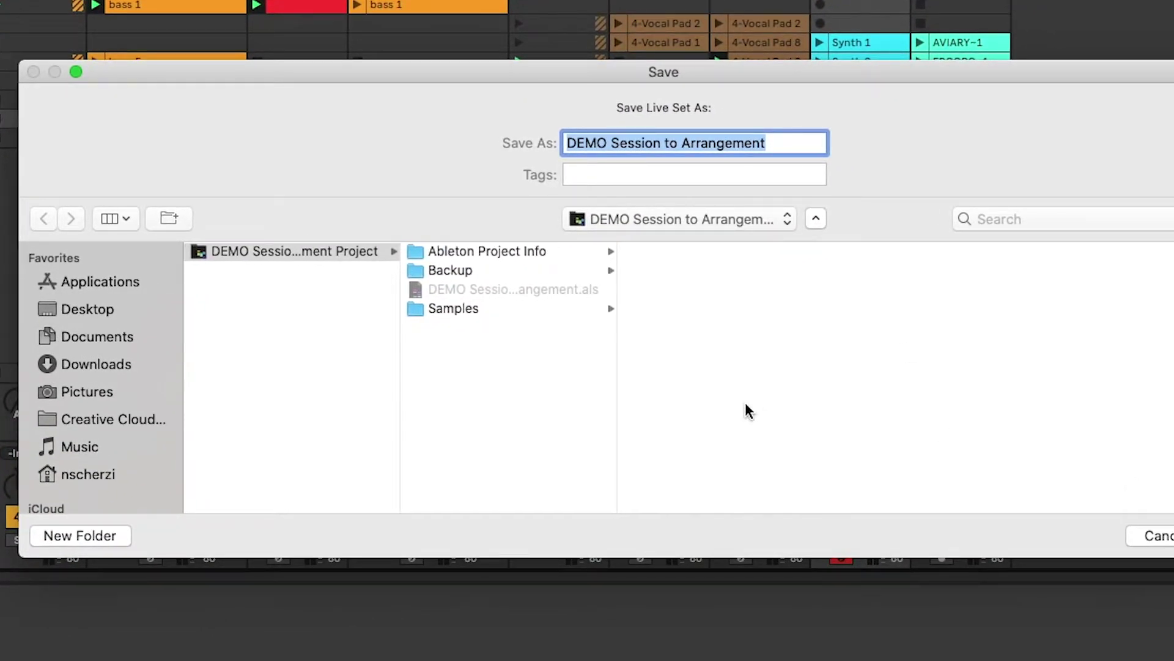
click(673, 219)
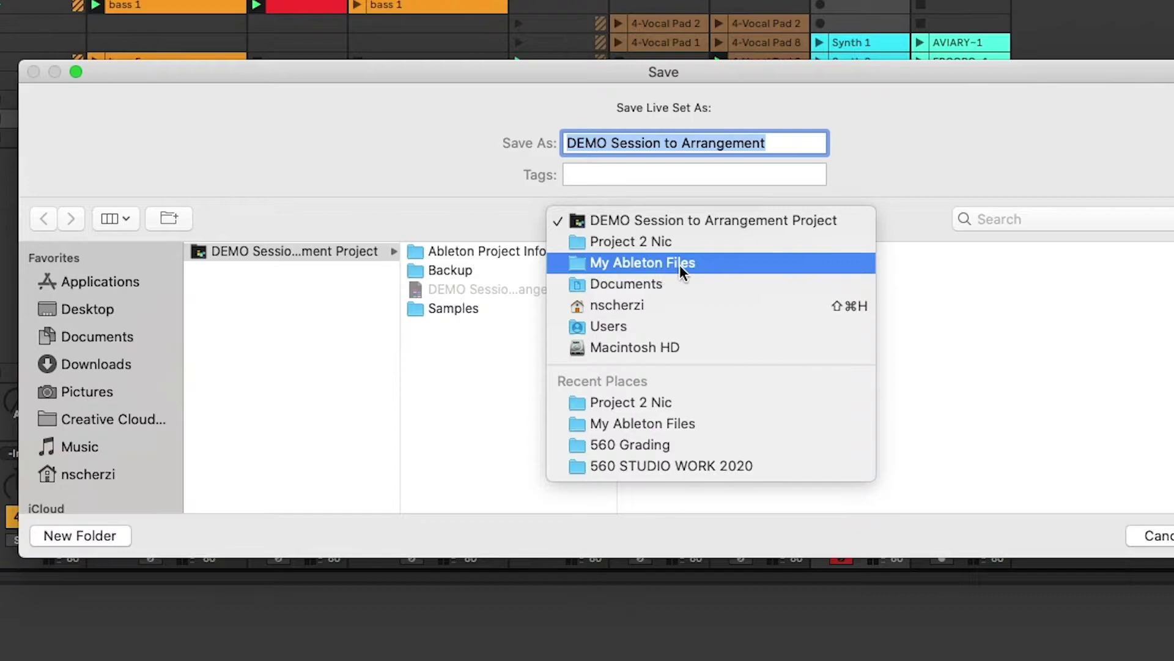
click(674, 241)
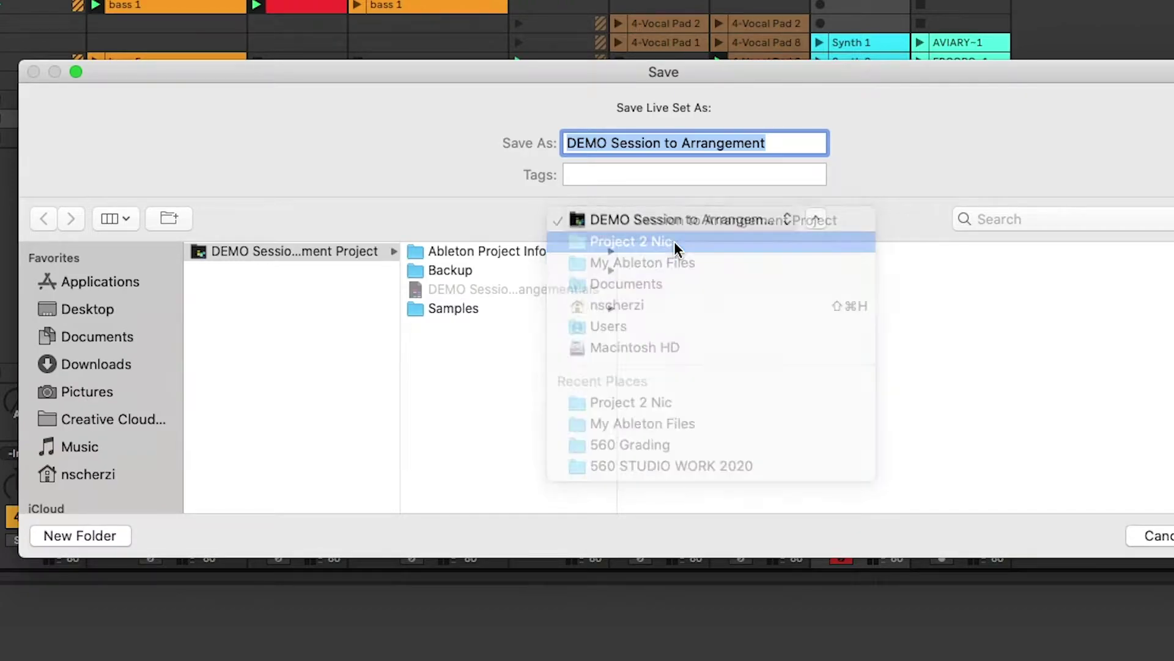
click(304, 250)
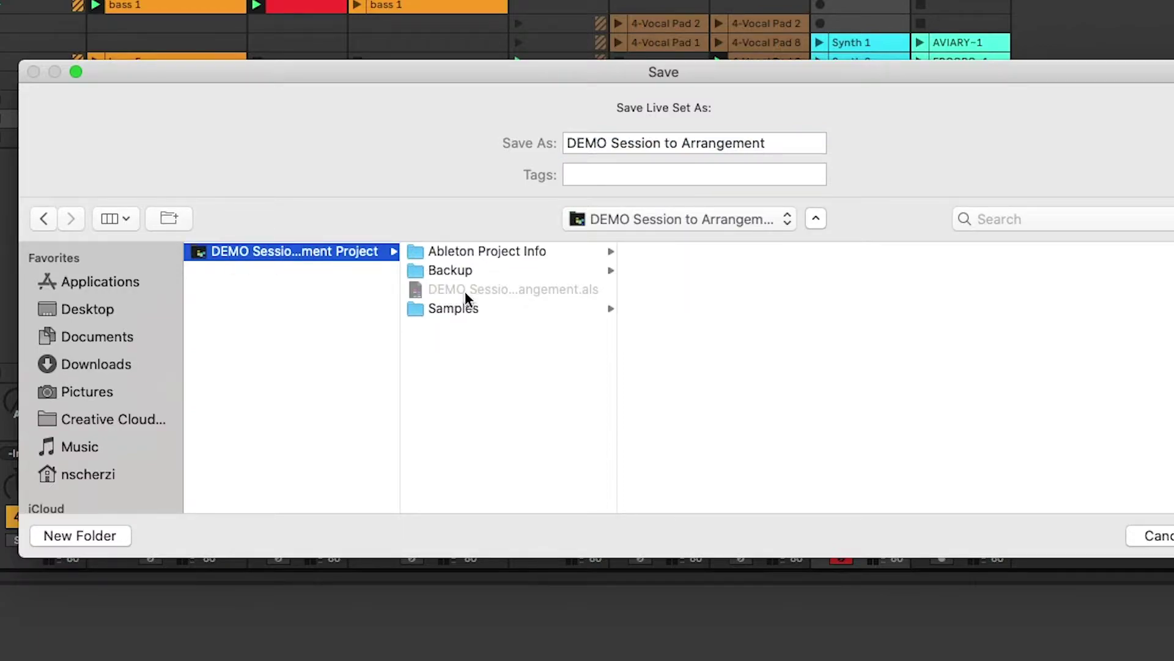
- Rename the set to 'Nic Arrangement Version 1' and save it
click(769, 145)
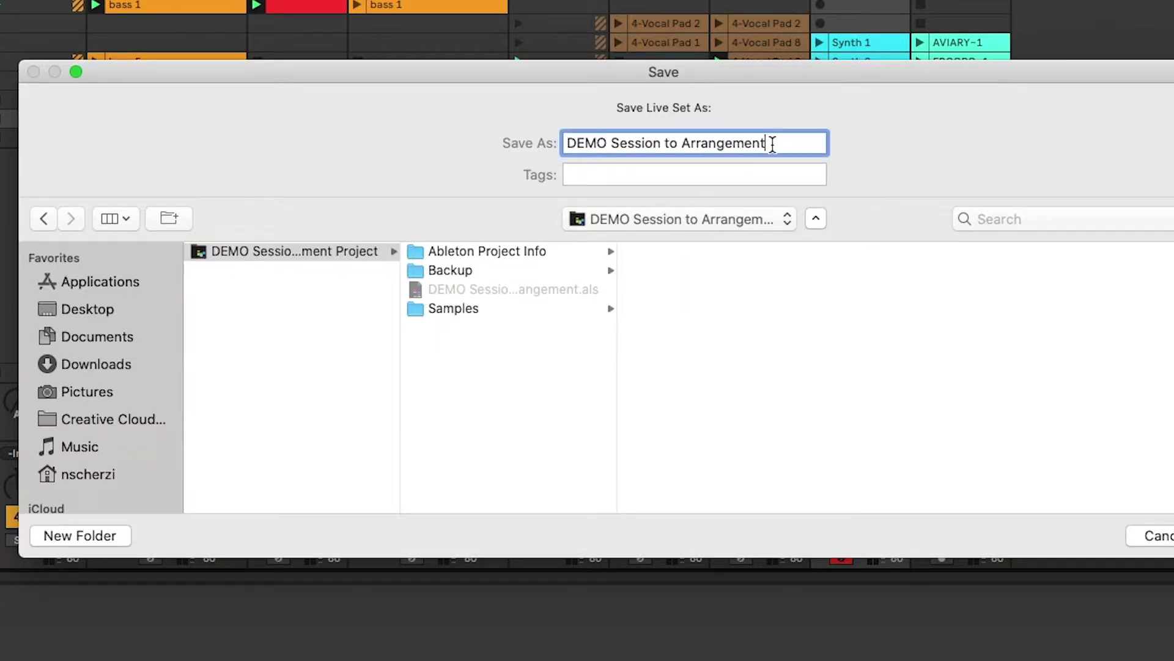
drag(685, 142, 457, 149)
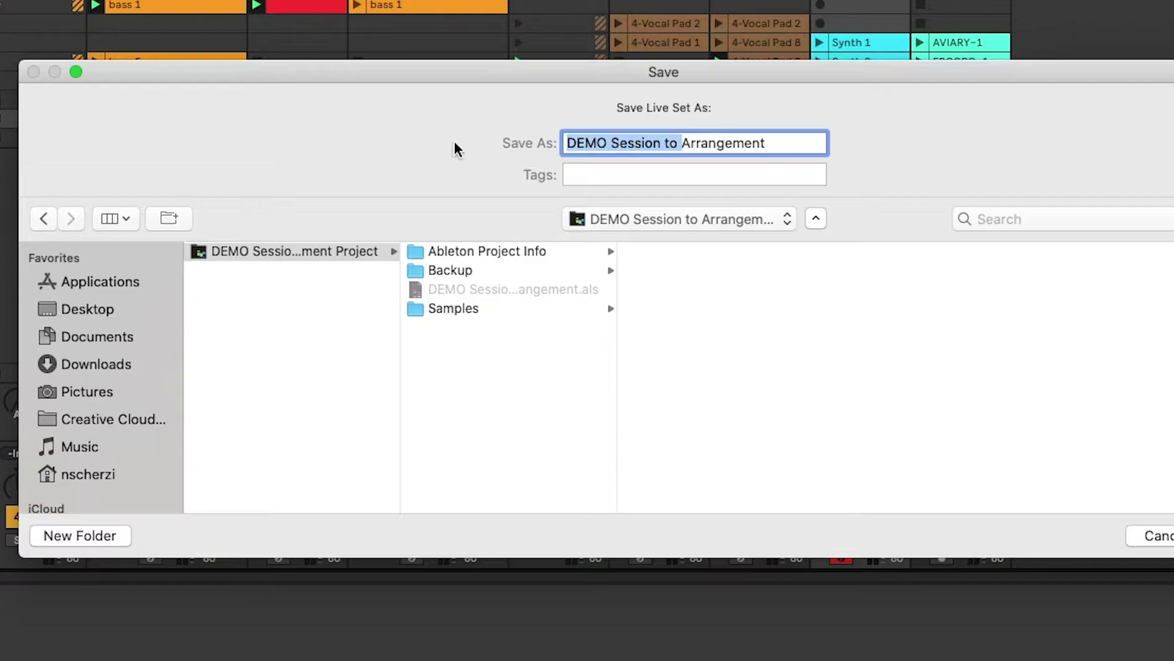
key(BackSpace)
click(651, 144)
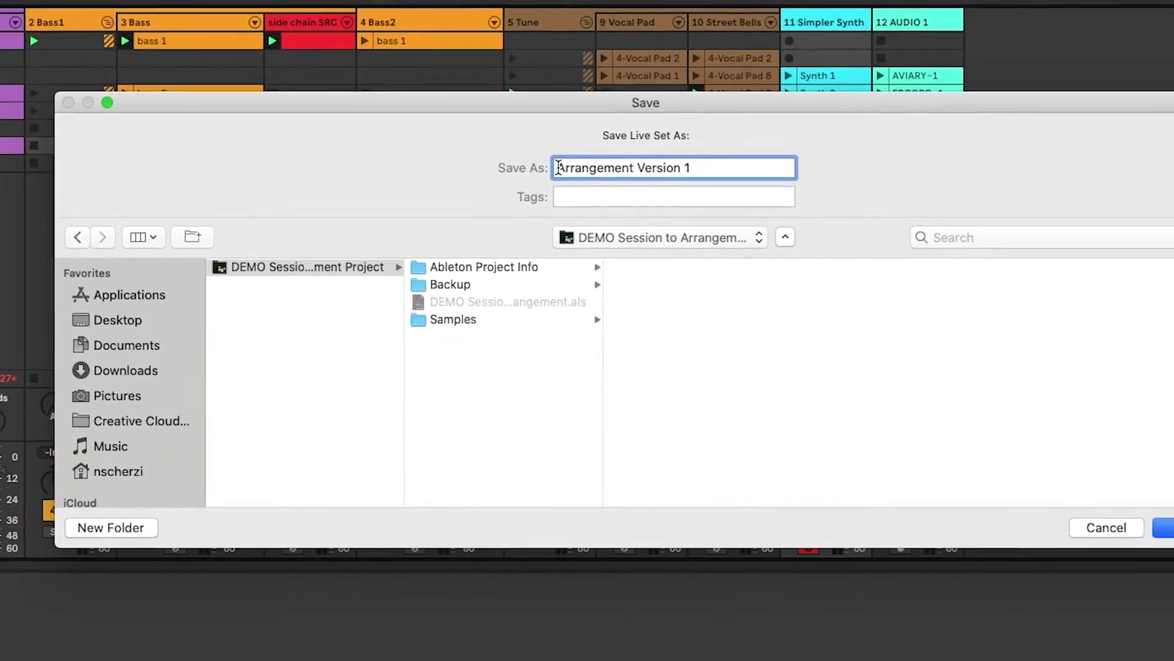
click(557, 168)
text(Nic)
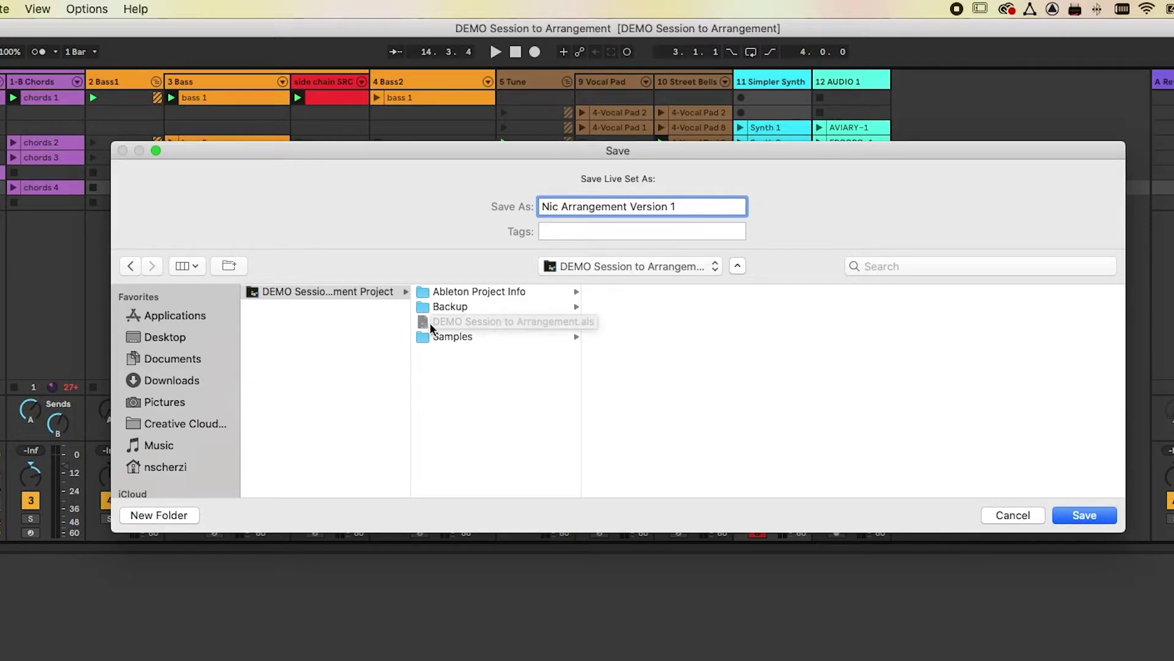
click(1069, 515)
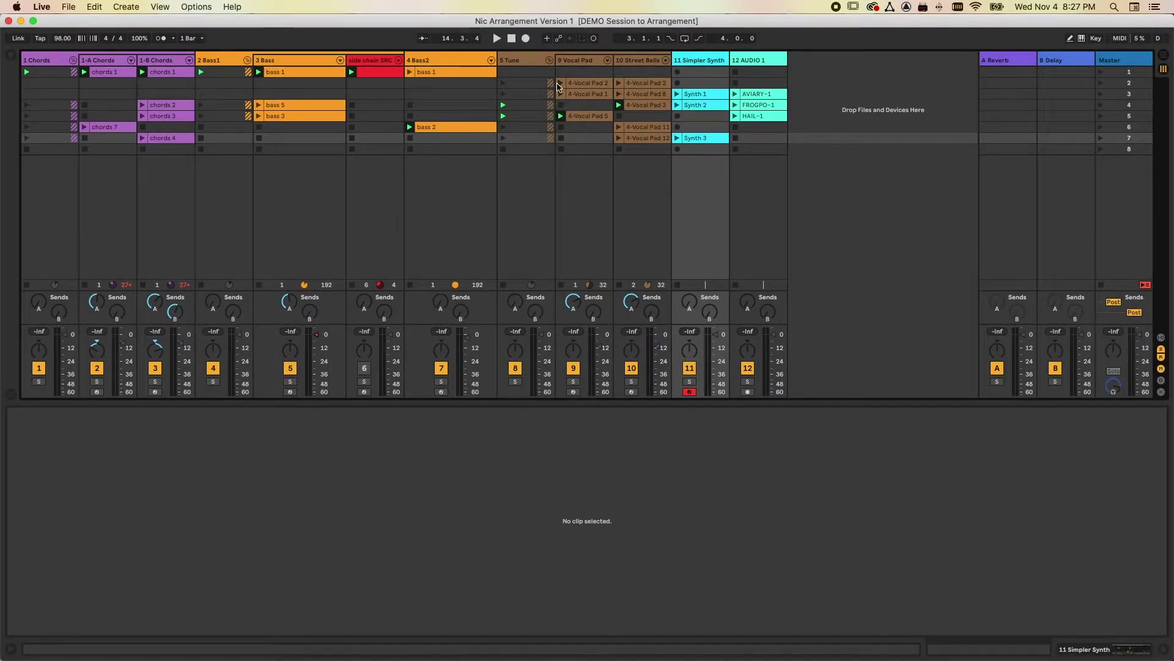
- Turn on the Overview strip from the View menu and drag it taller
key(Tab)
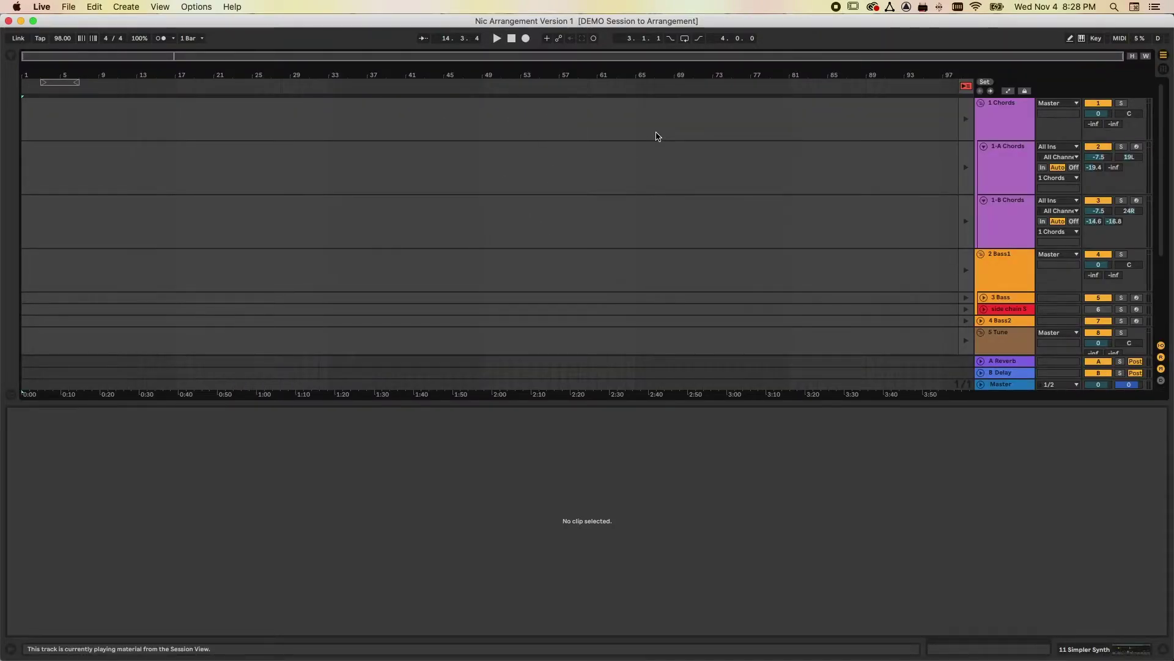
key(Tab)
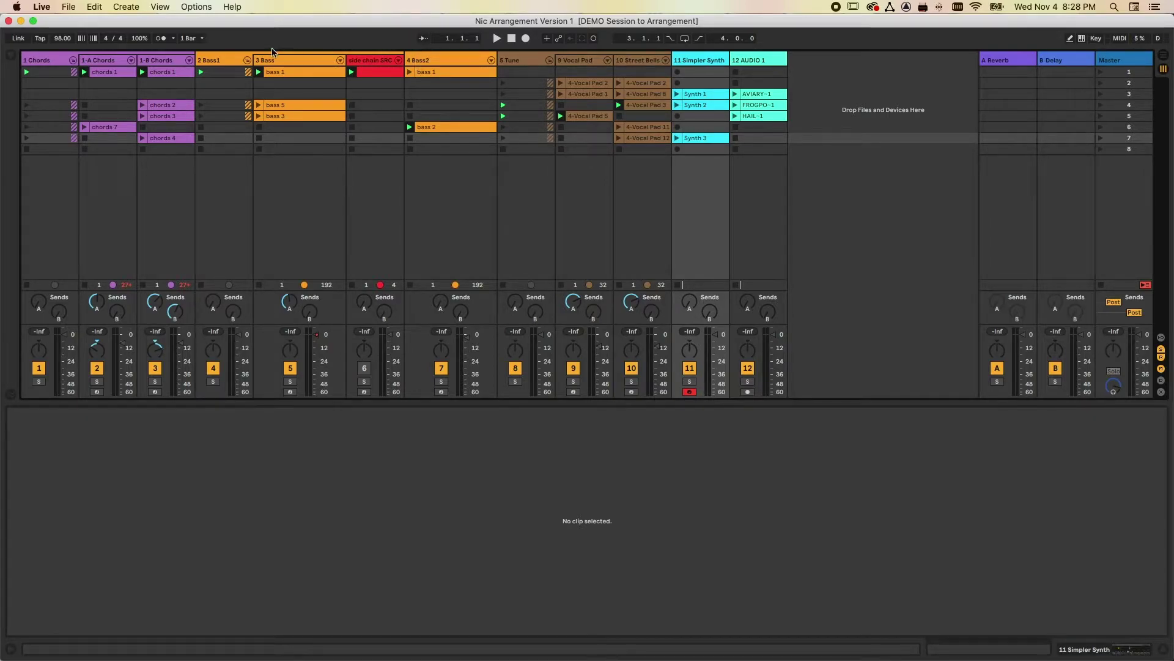
click(160, 7)
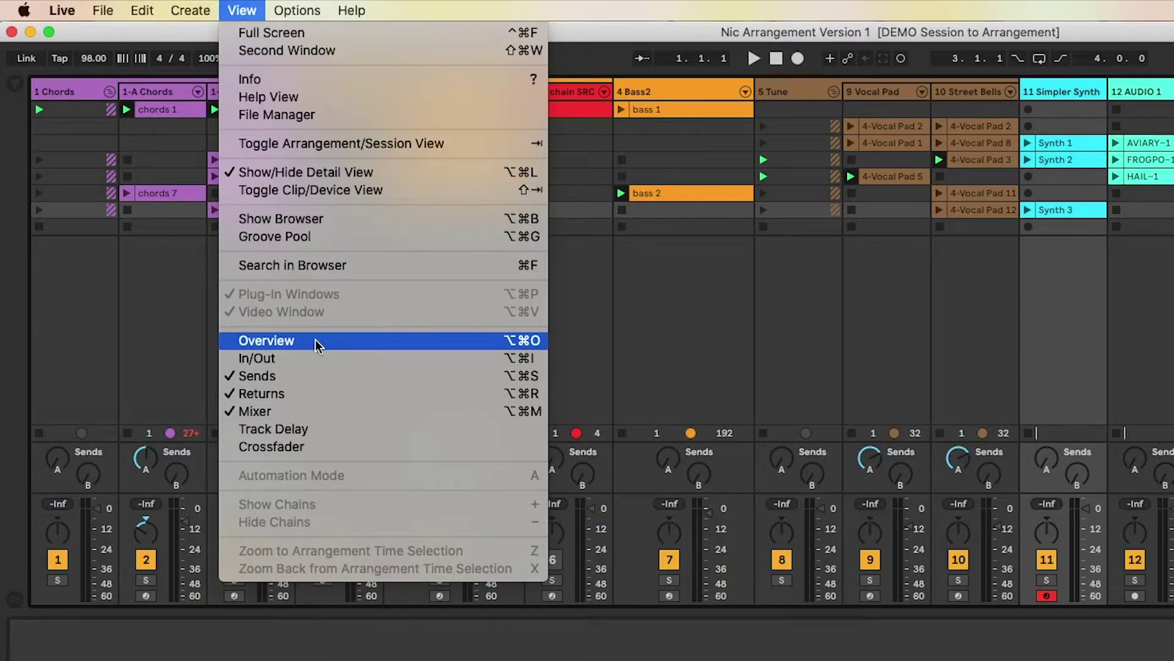
click(389, 350)
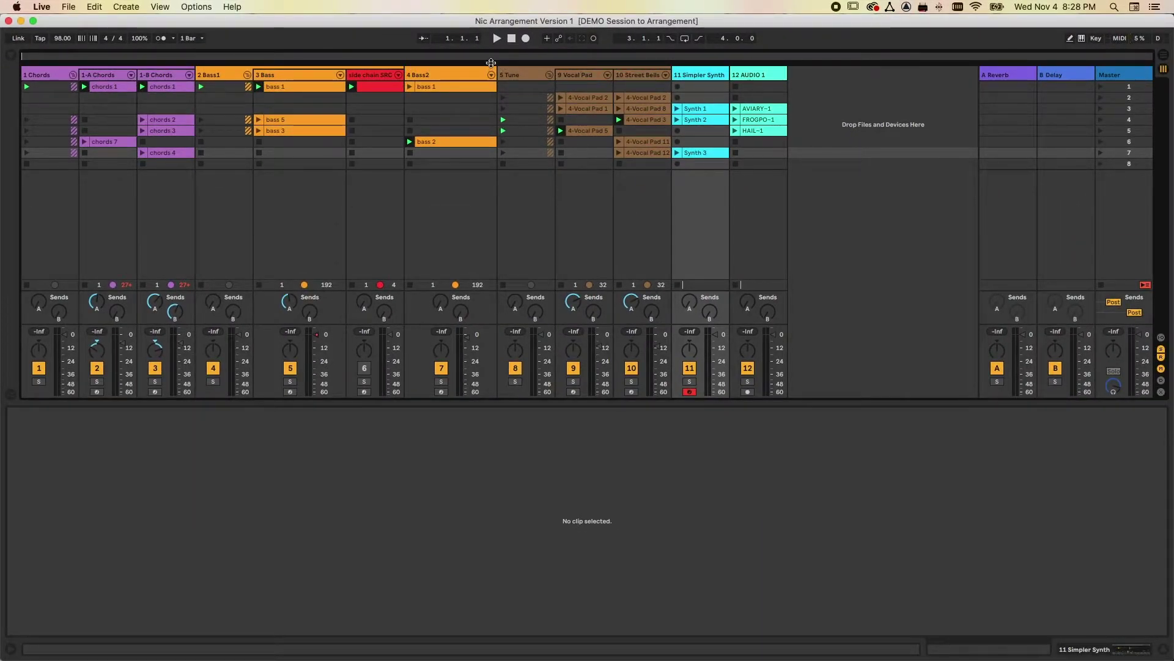
drag(491, 63, 492, 110)
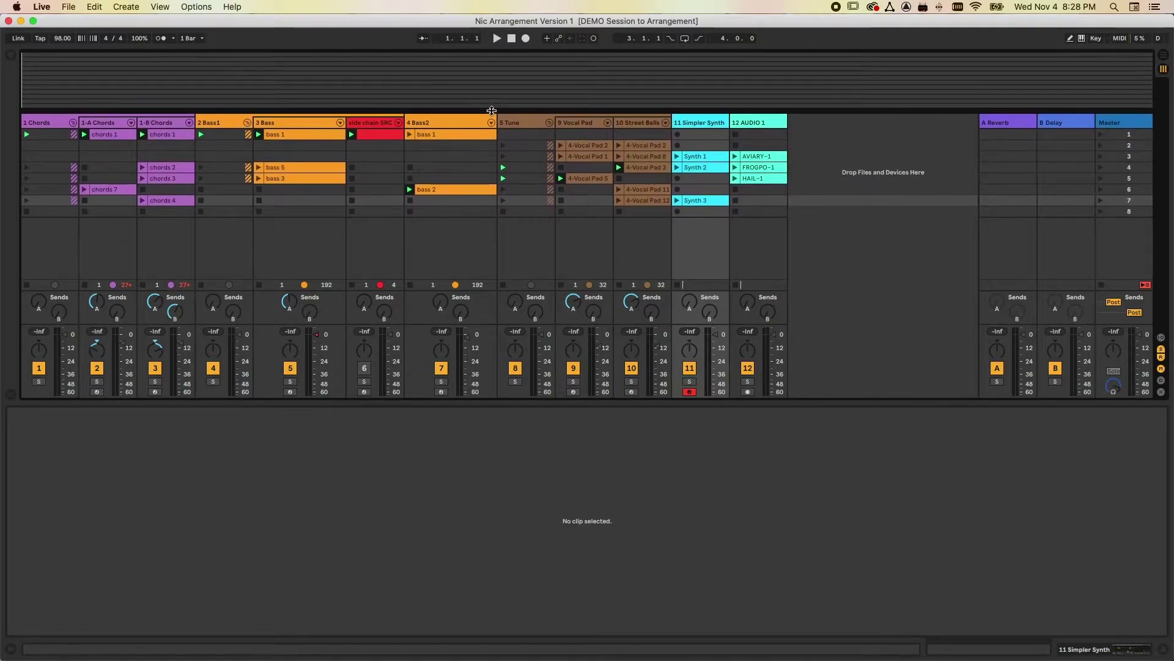
- Hide Detail View, nudge the Overview taller, then jump to bar 35 and back to 1.1.1
click(1165, 653)
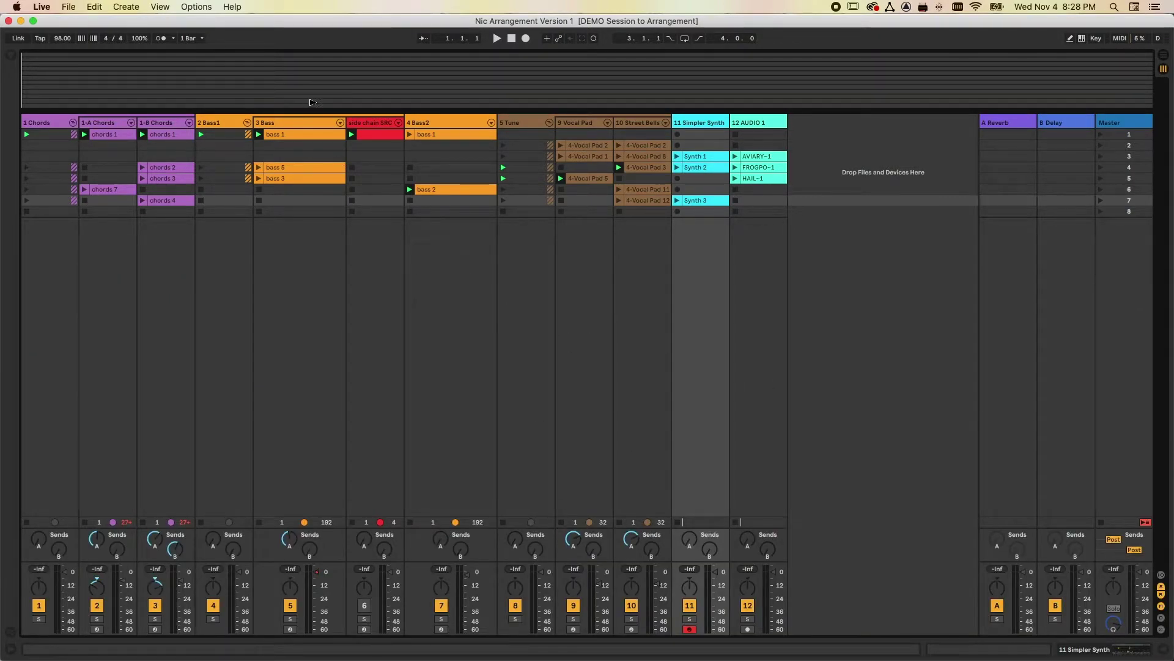
drag(328, 111, 329, 114)
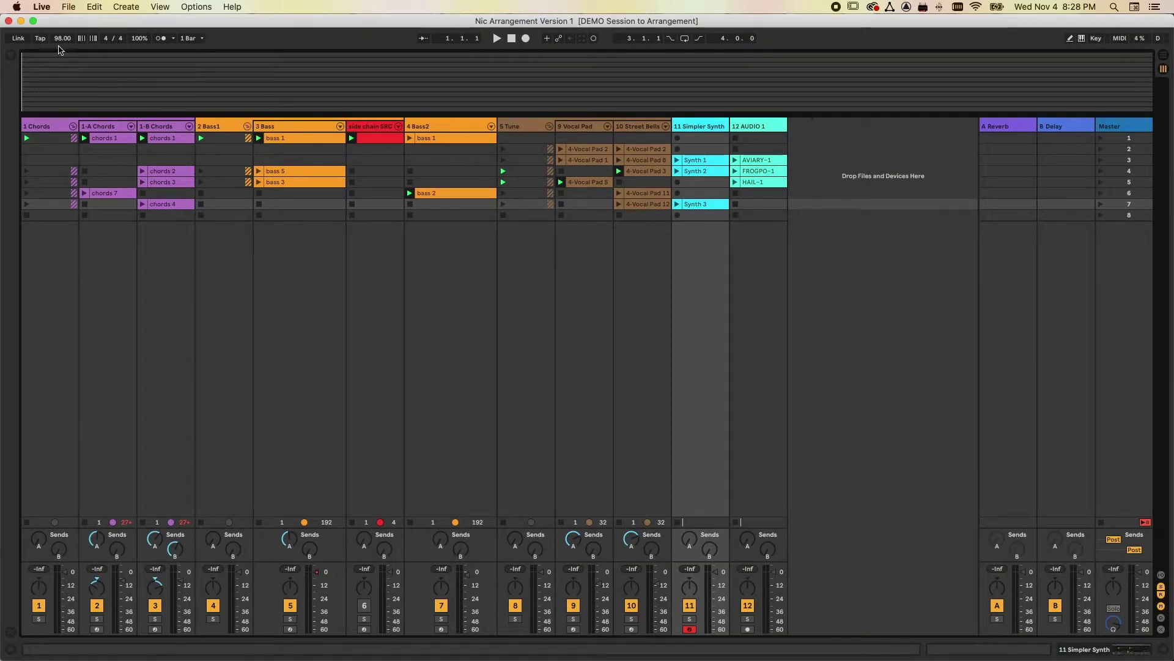
click(410, 68)
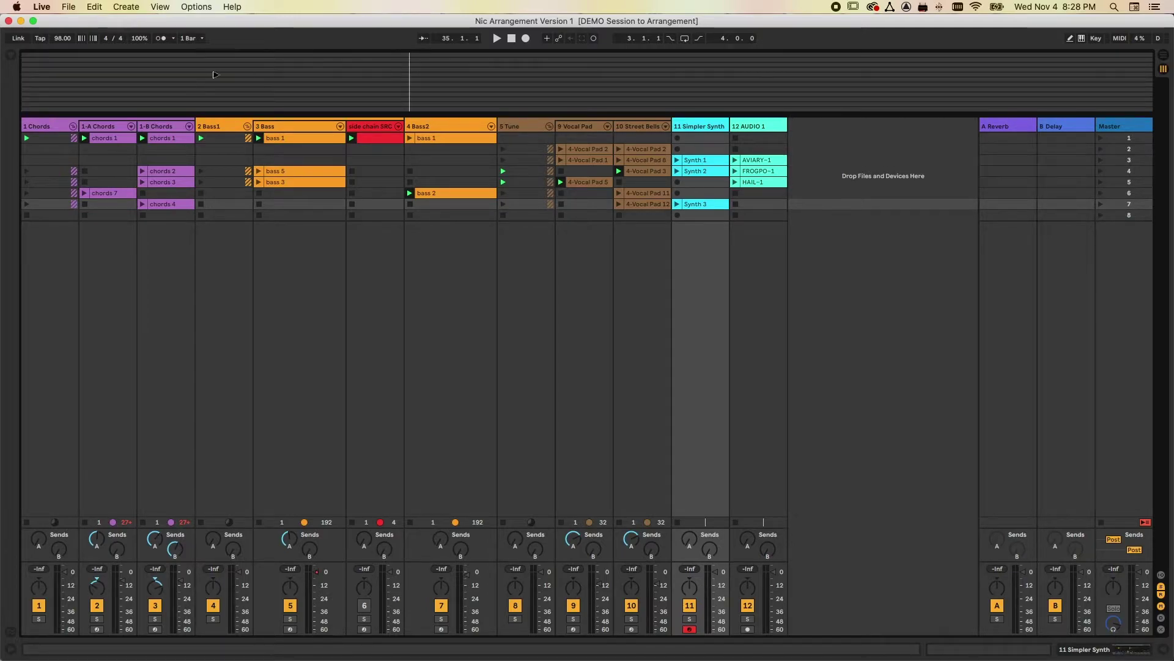
click(20, 107)
- Stop all clips and record Scene 1 into the arrangement with Arrangement Record
key(space)
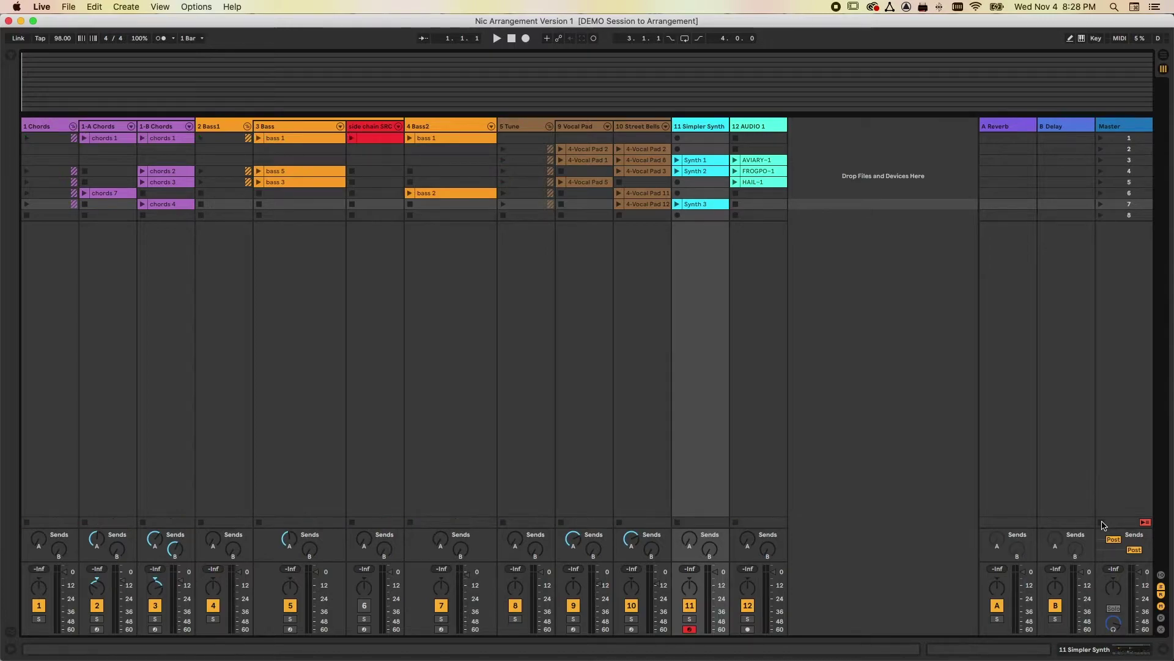
click(526, 38)
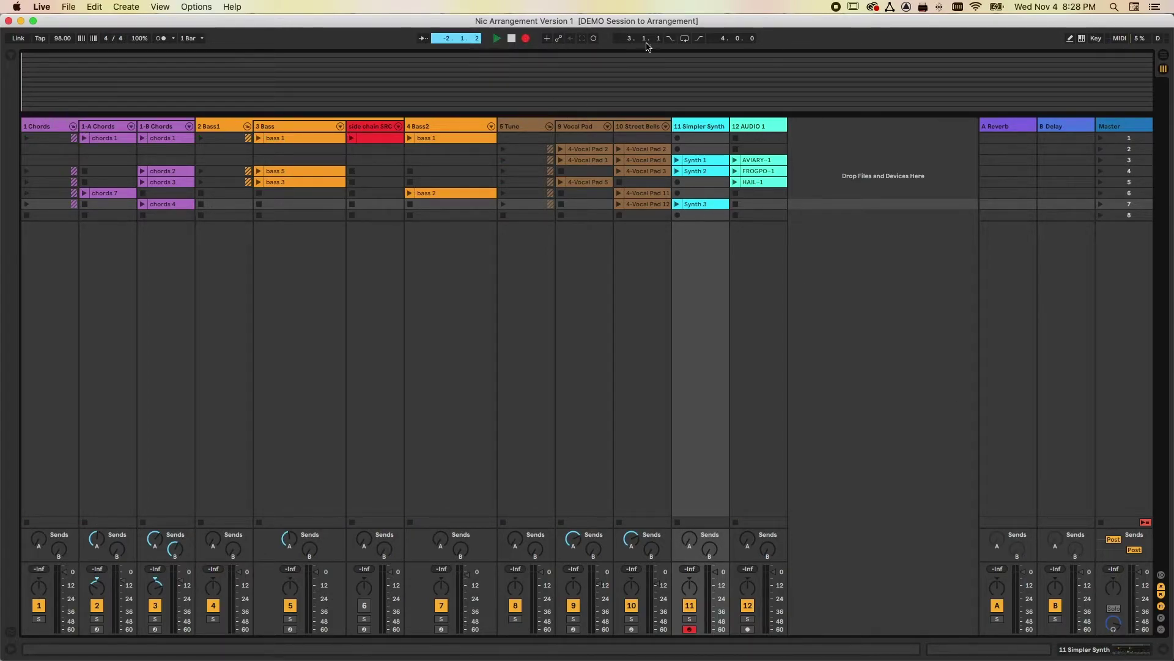
click(1102, 140)
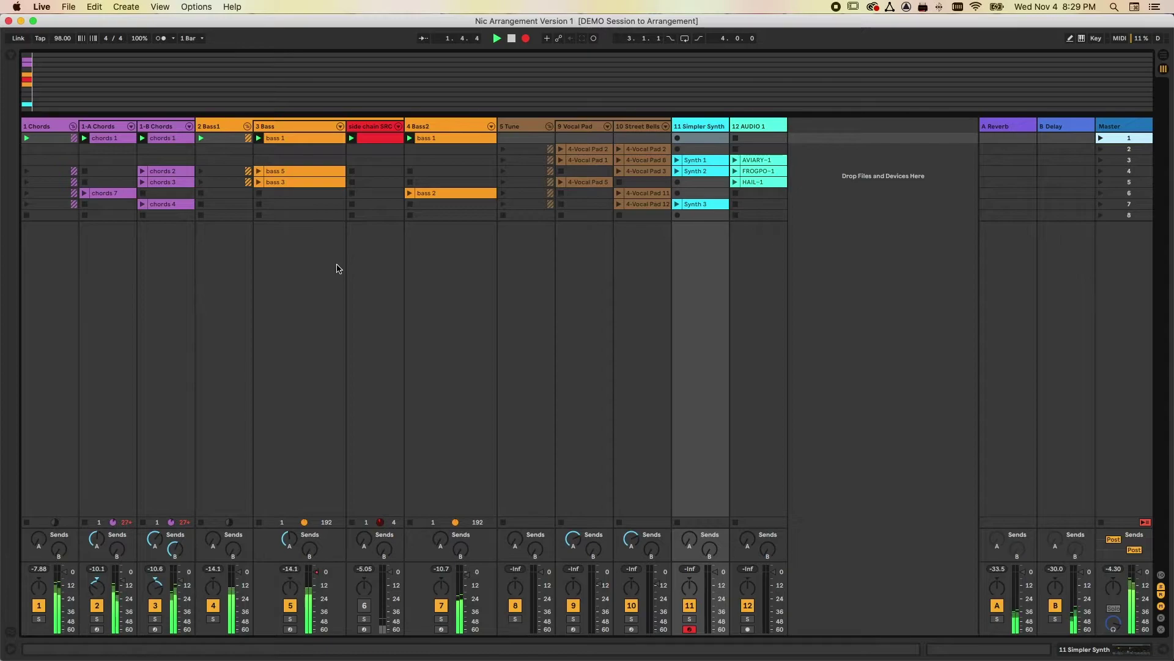
- Switch to Arrangement View and unfold the 11 Simpler Synth track
key(Tab)
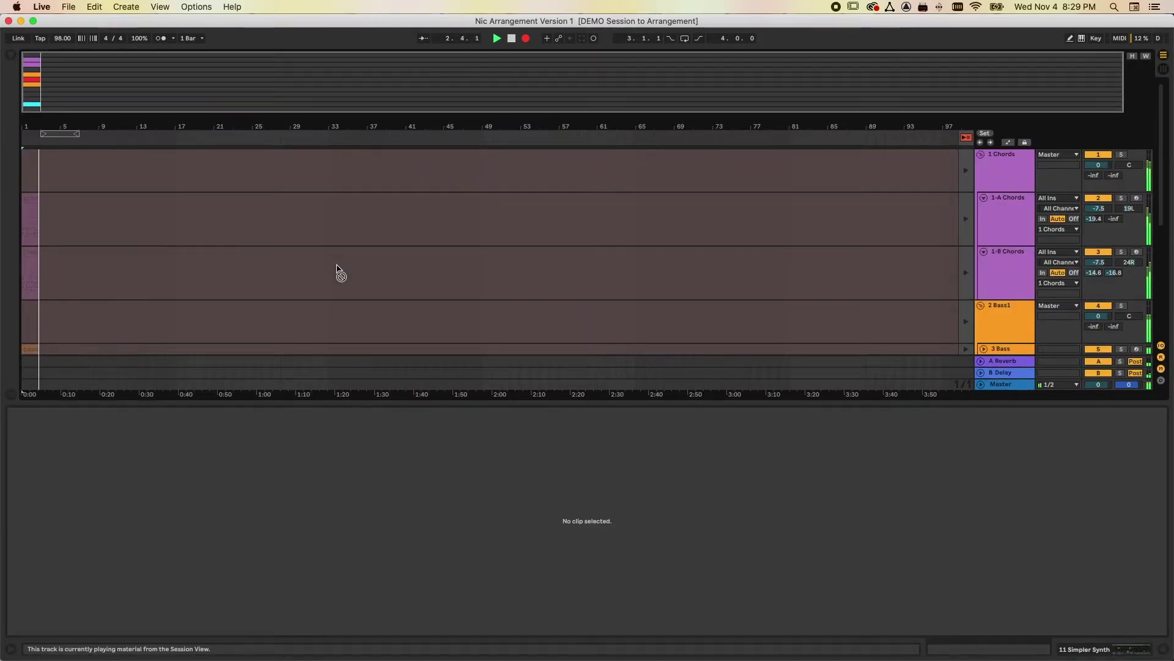
key(Tab)
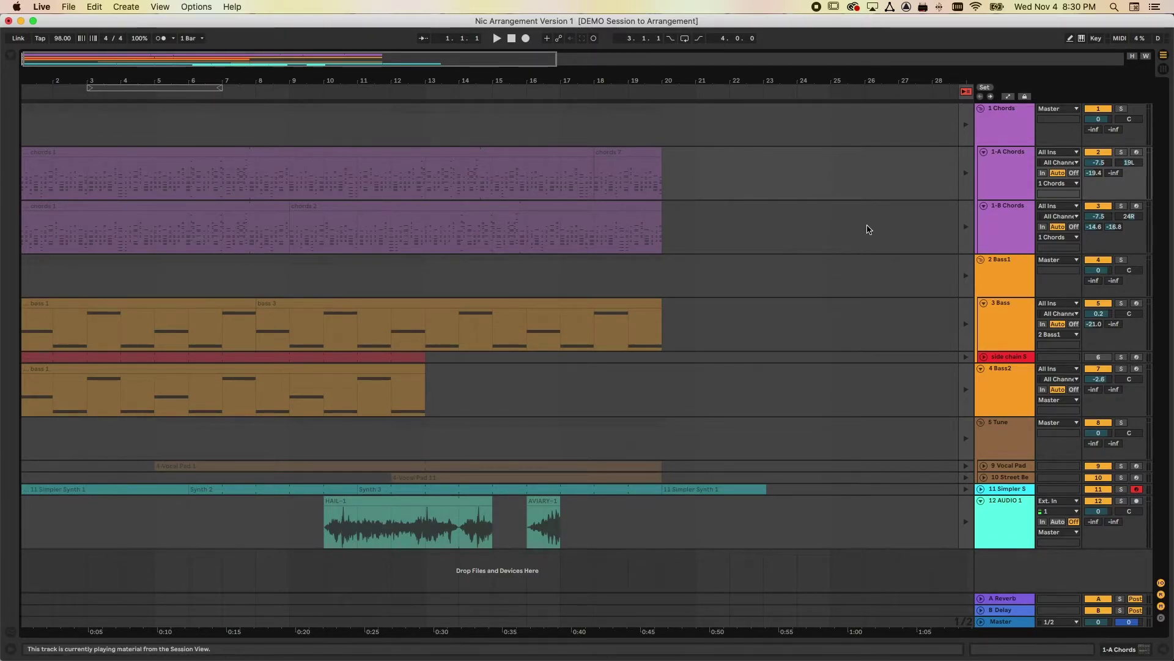
key(Tab)
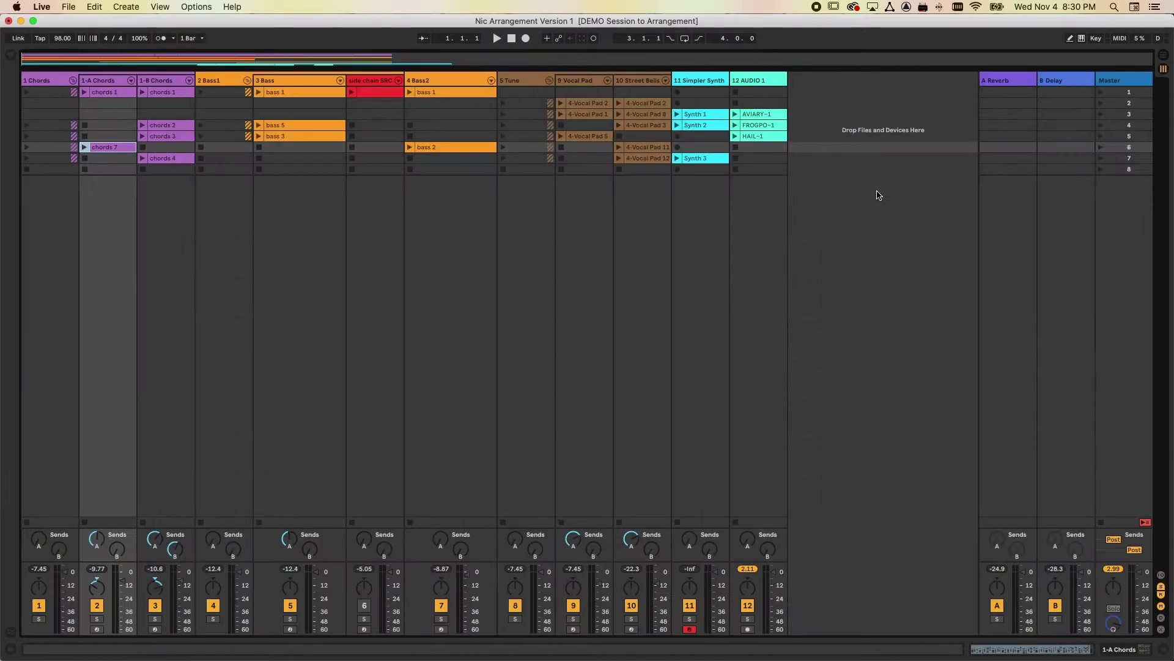
key(Tab)
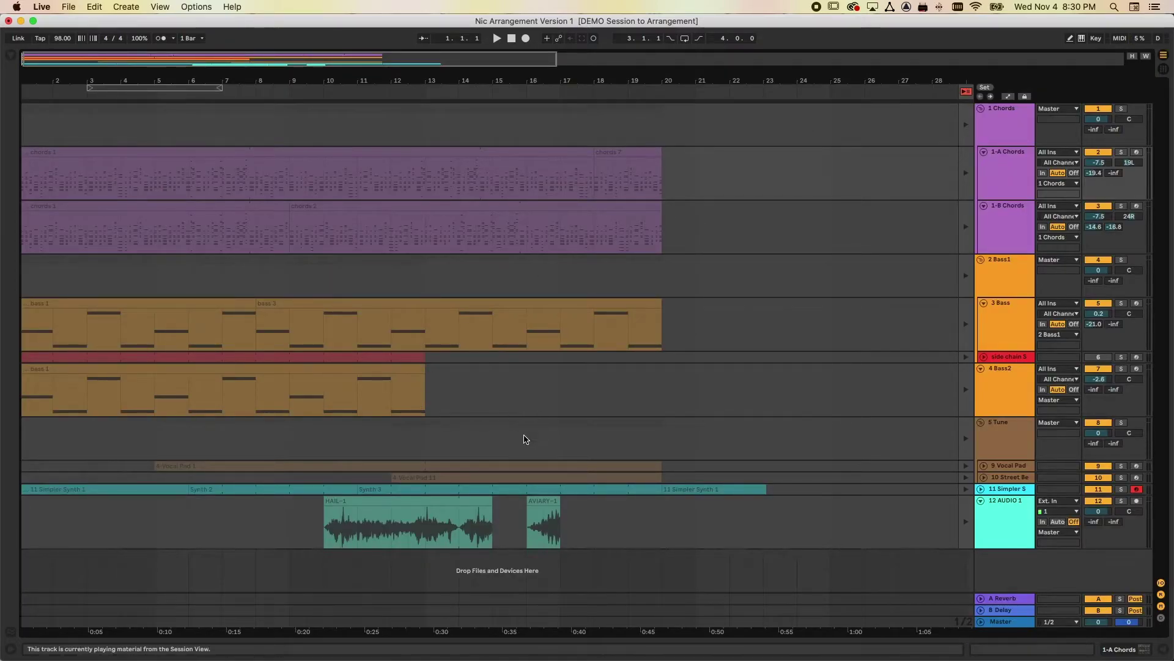
click(981, 488)
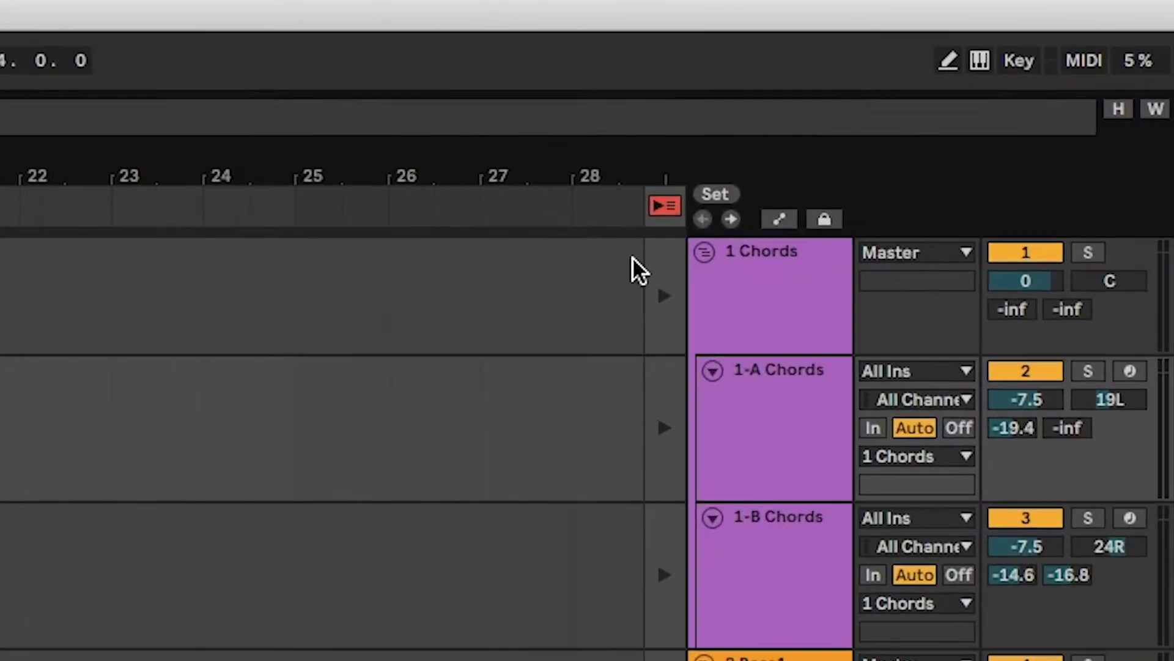
- Click Back to Arrangement, enable Automation Mode and set the 1-A Chords lane to Track Volume
click(665, 206)
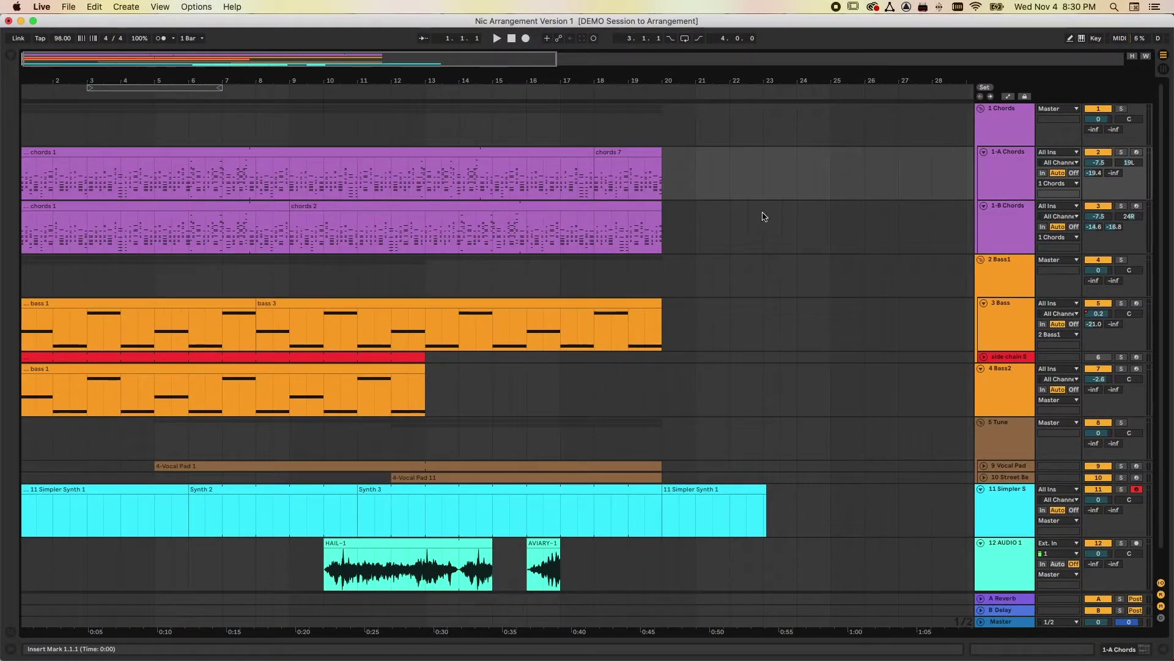
click(1008, 96)
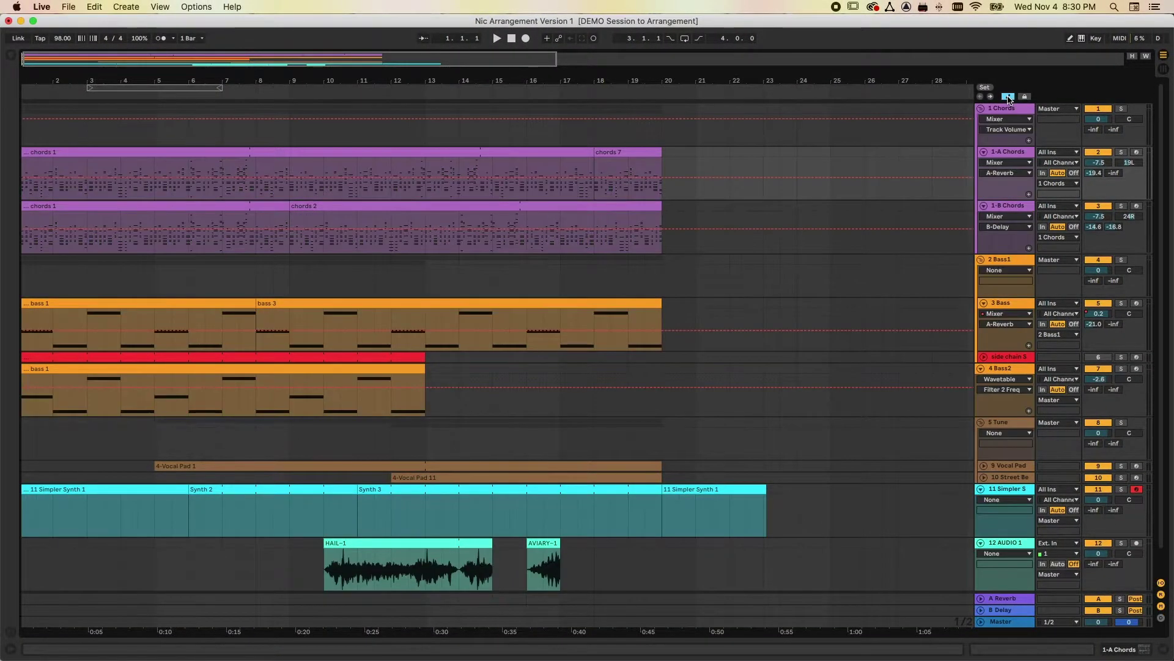
click(1005, 174)
click(1008, 204)
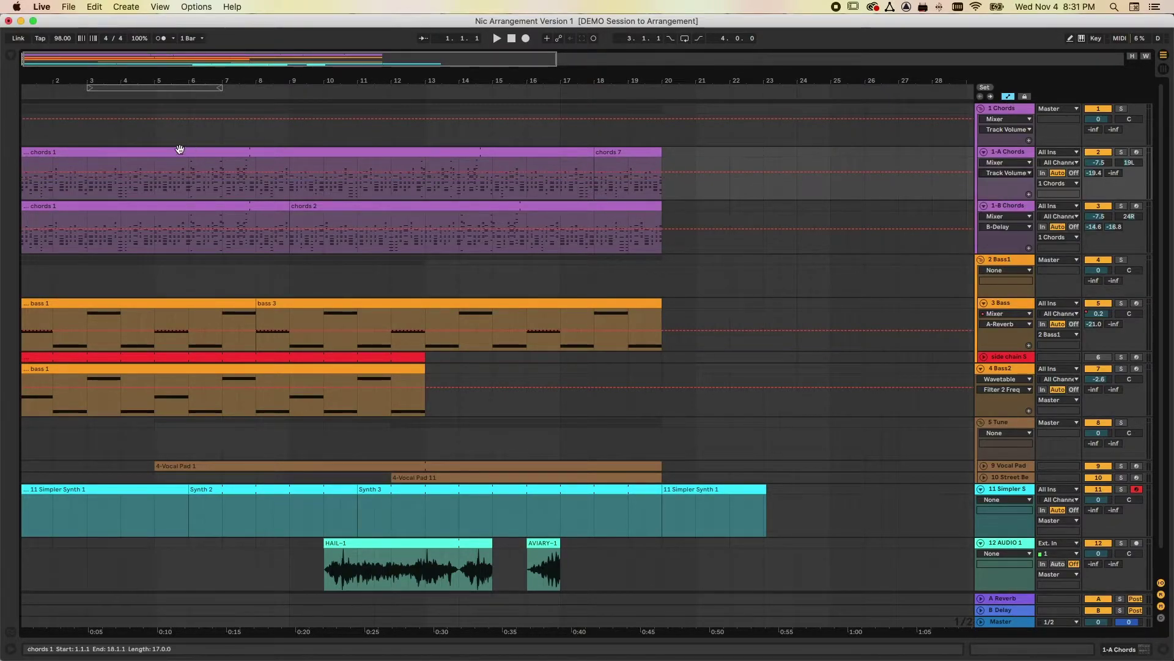
- Add a breakpoint and draw a 1-A Chords volume ramp up from about -33 dB
click(130, 172)
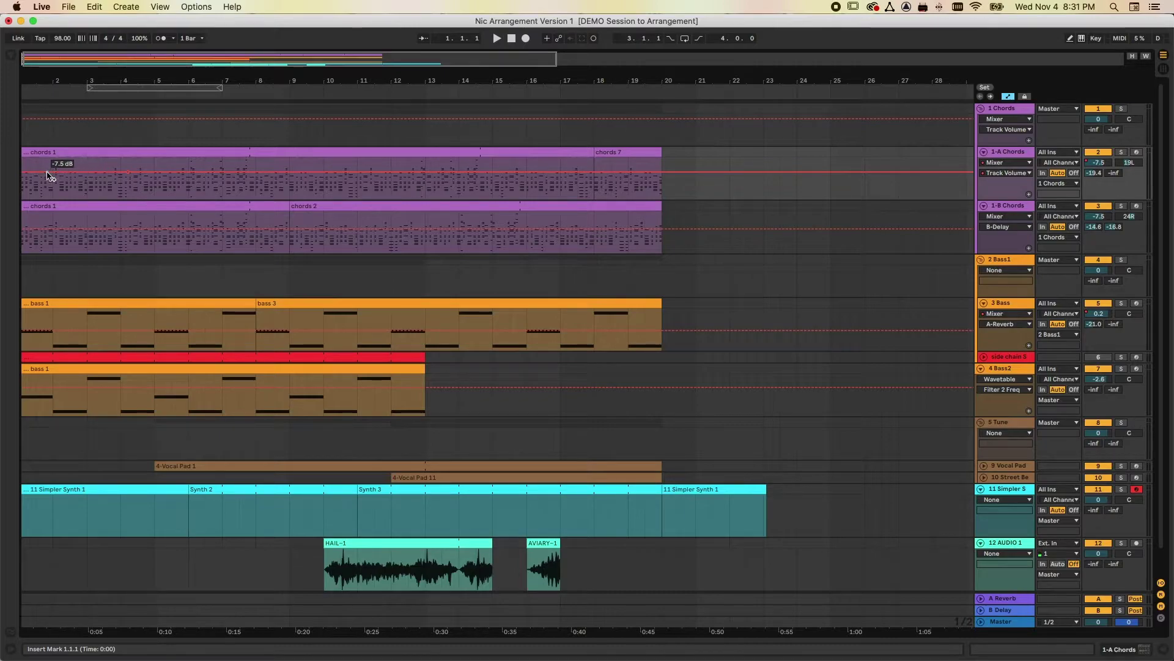
drag(48, 176, 49, 186)
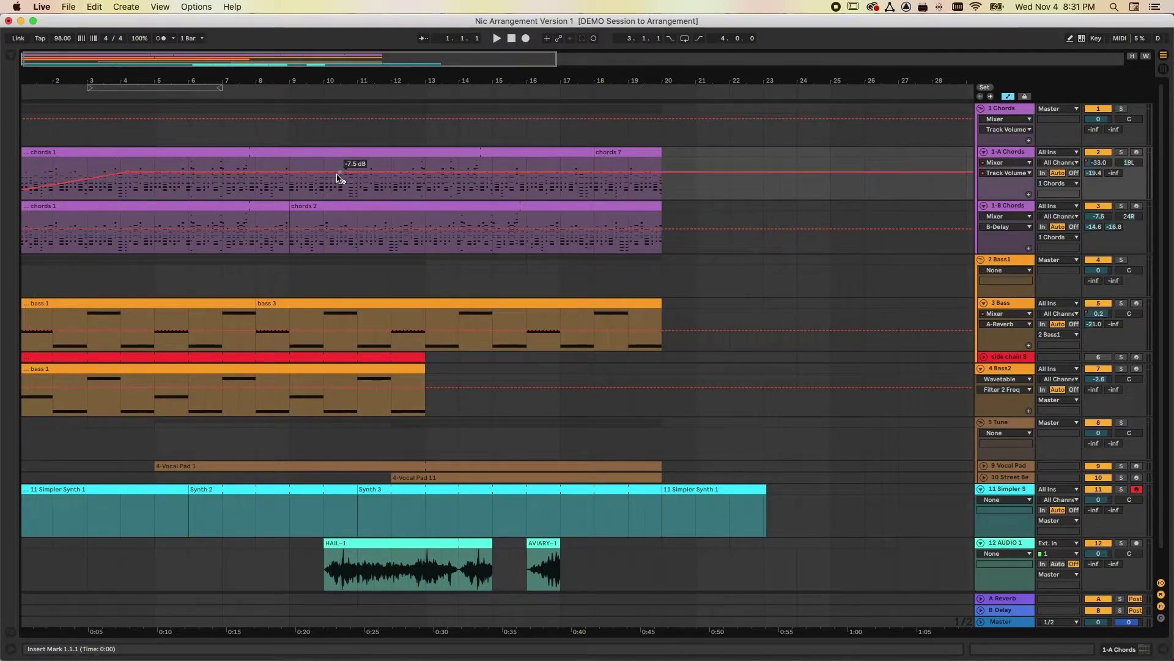
drag(341, 176, 345, 187)
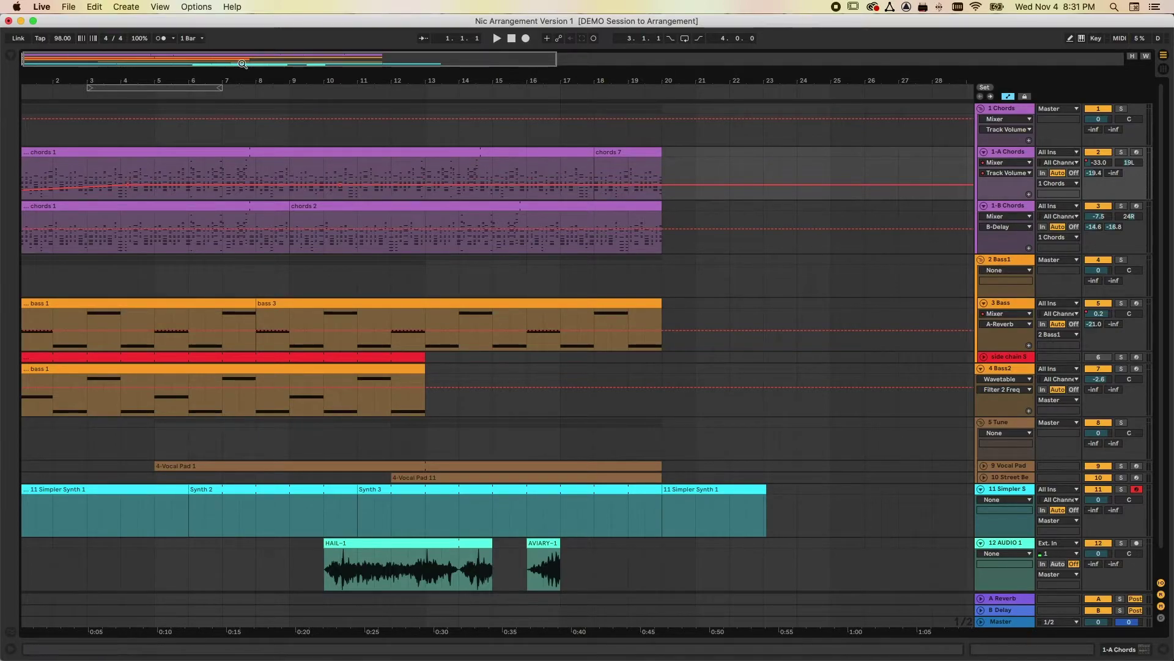
click(68, 7)
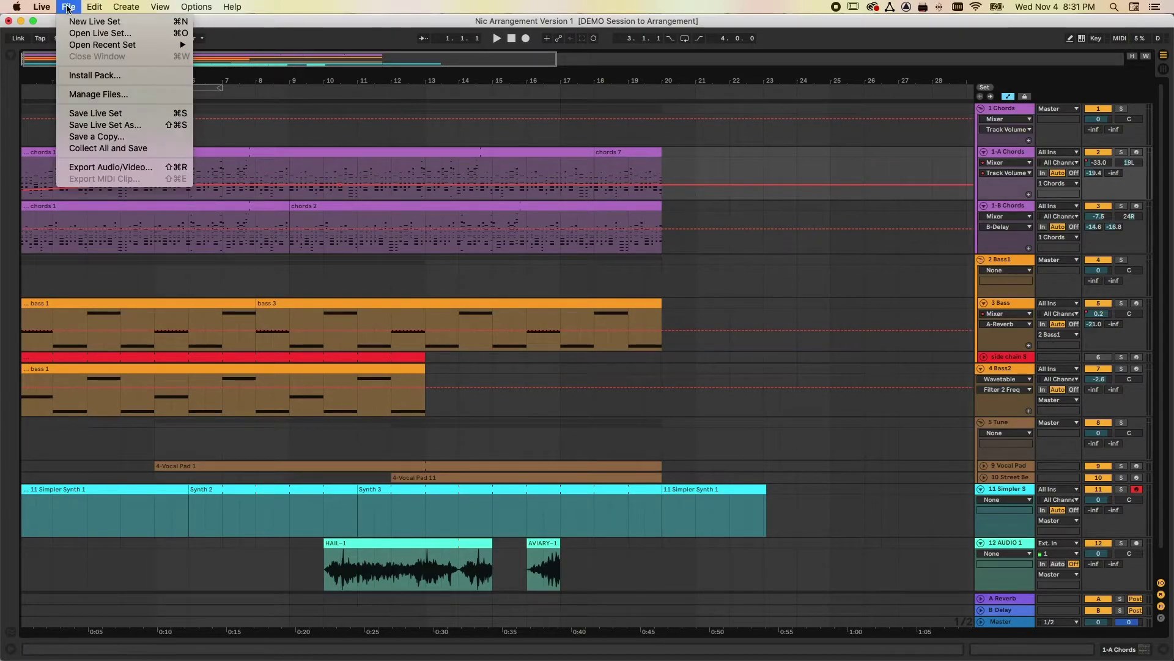
- Save the Live Set with File > Save Live Set
click(90, 118)
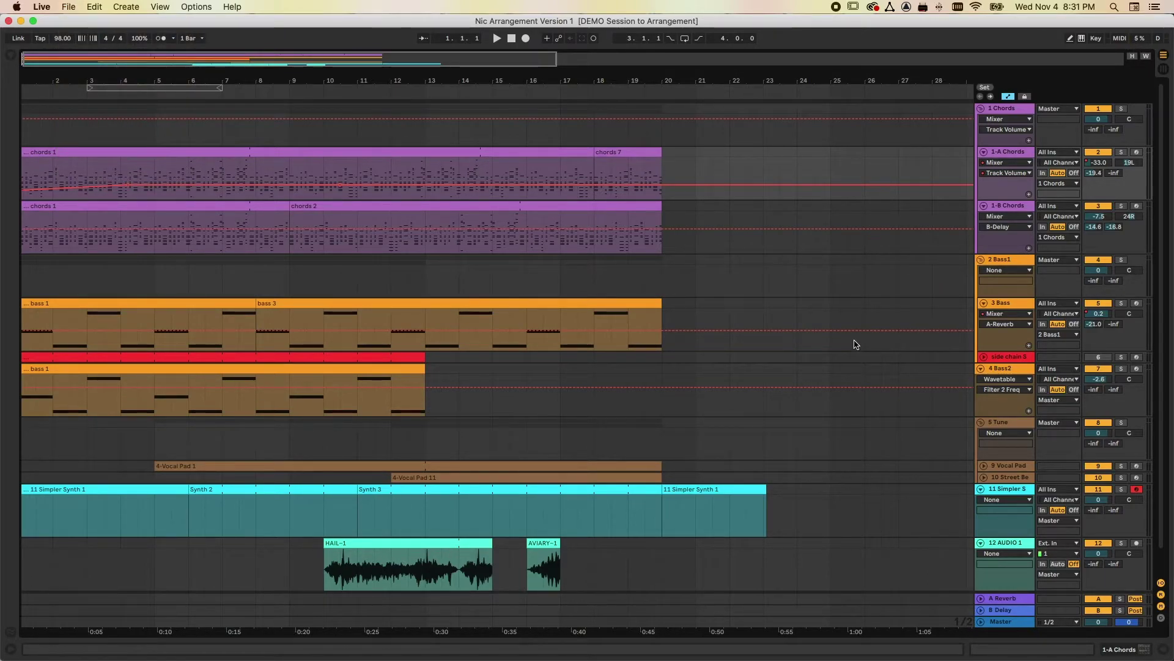
key(Home)
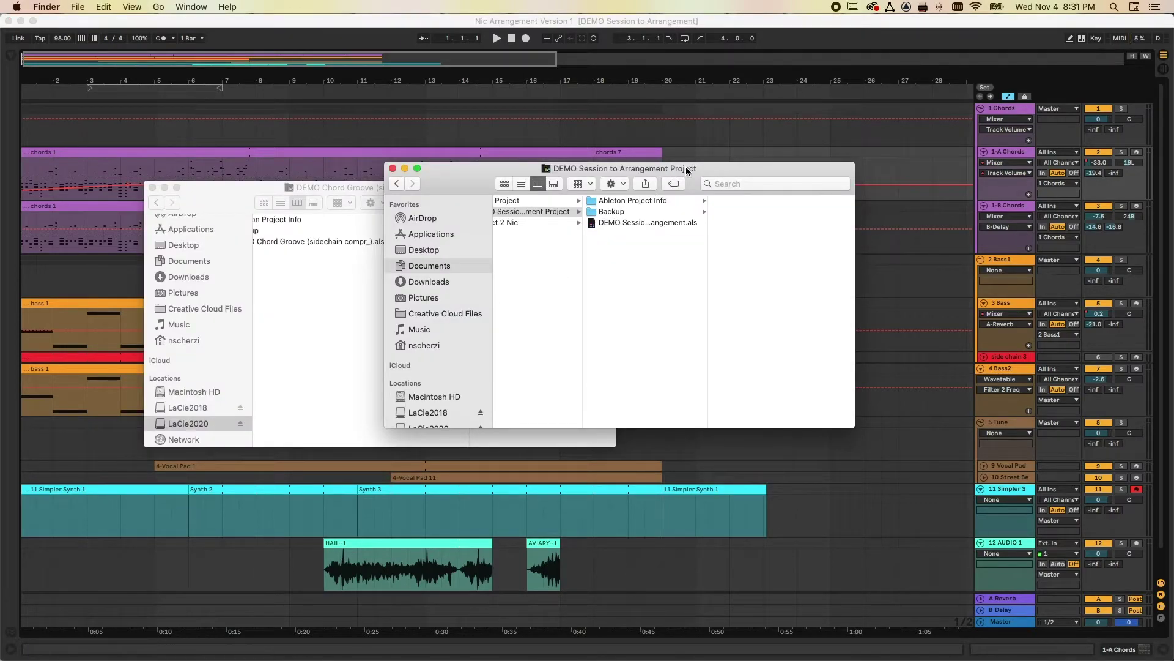
- In an enlarged Finder window, open DEMO Session to Arrangement Project and select Nic Arrangement Version 1.als
click(692, 165)
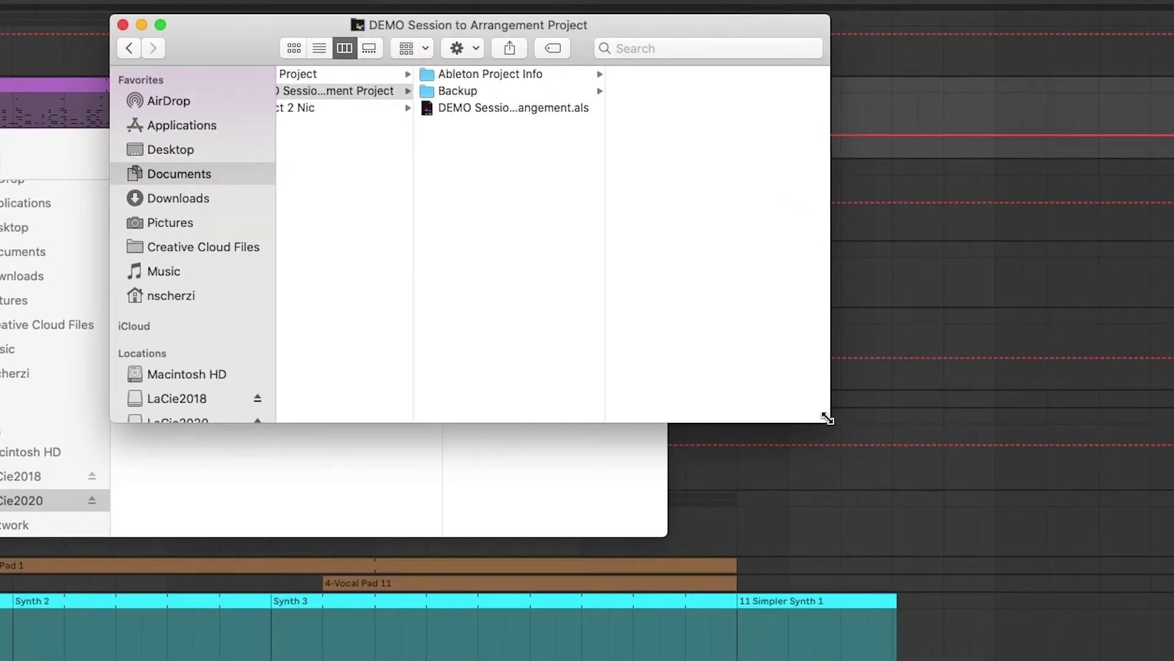
drag(827, 418, 1043, 659)
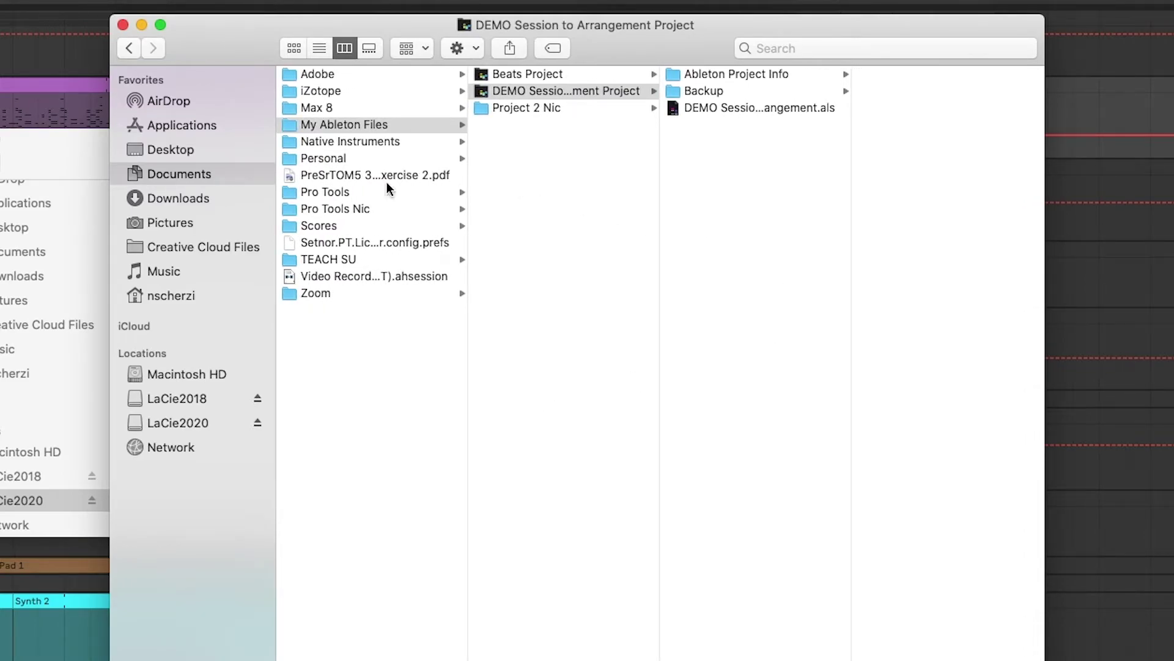
click(139, 173)
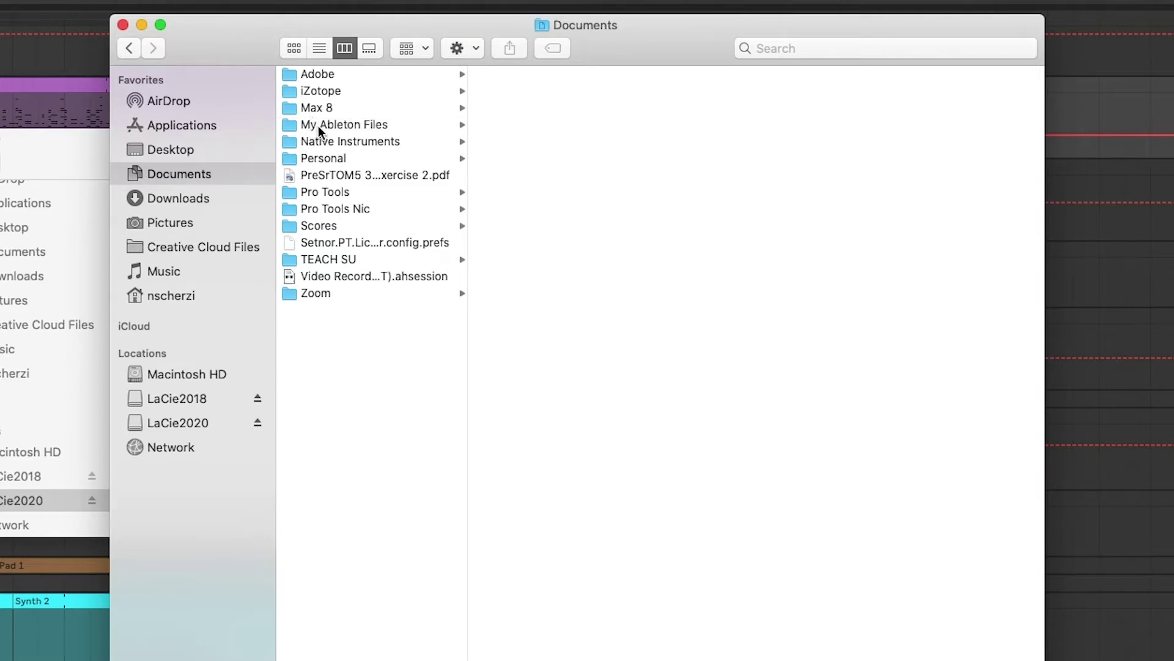
click(318, 125)
click(526, 108)
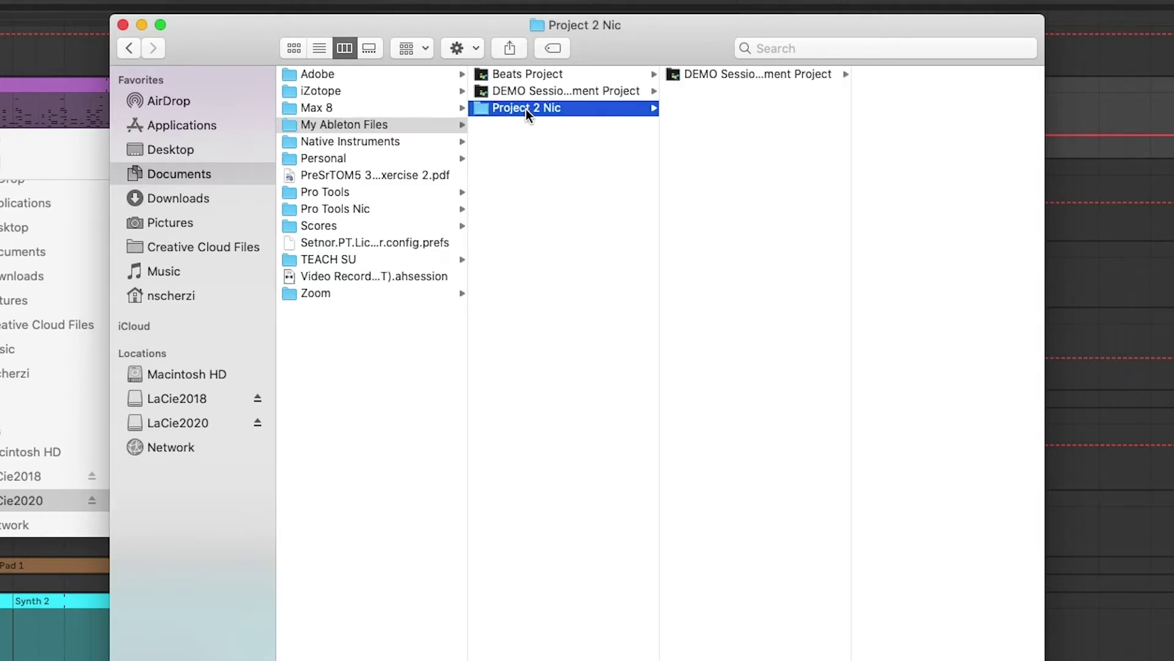
click(735, 77)
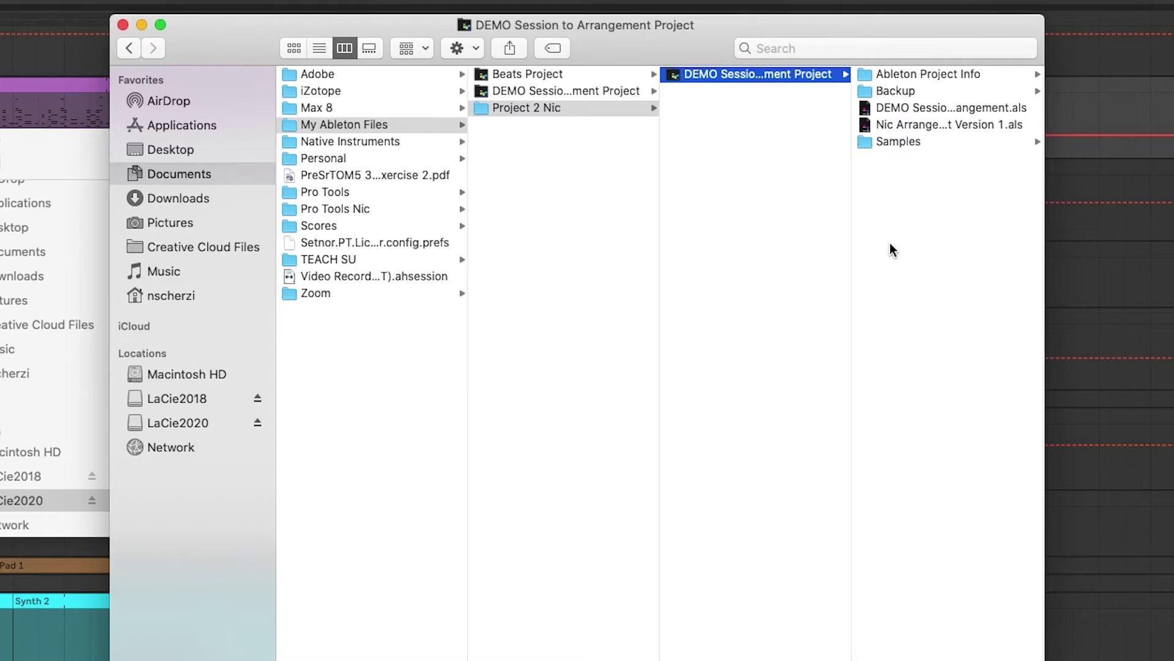
drag(1037, 242, 1173, 245)
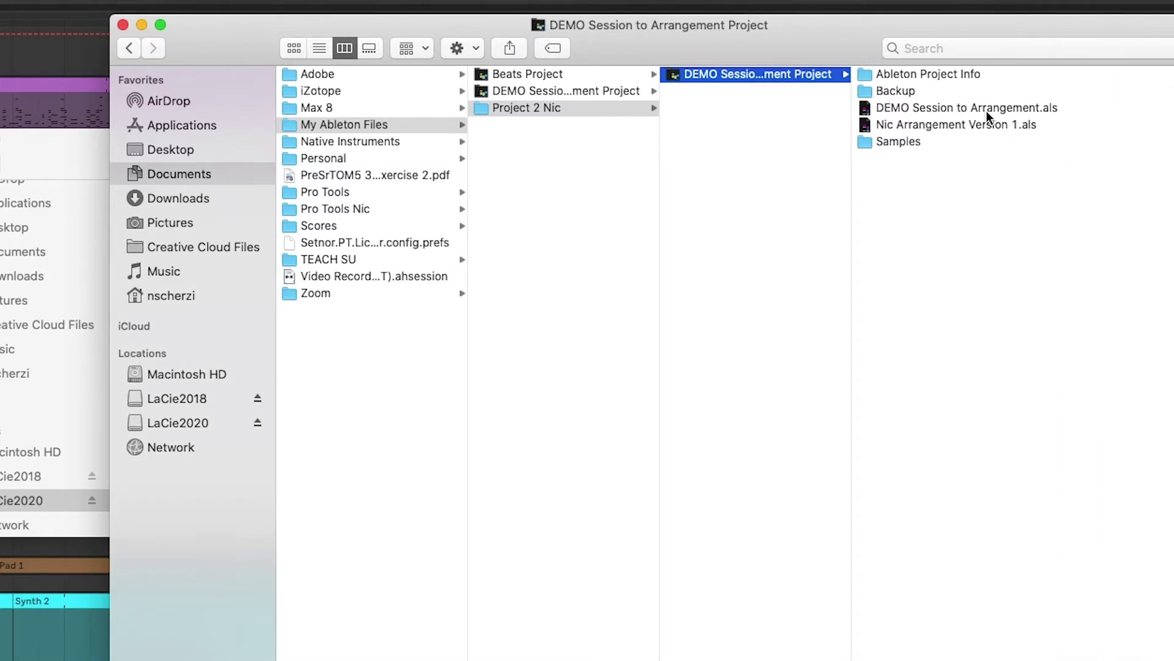
click(955, 123)
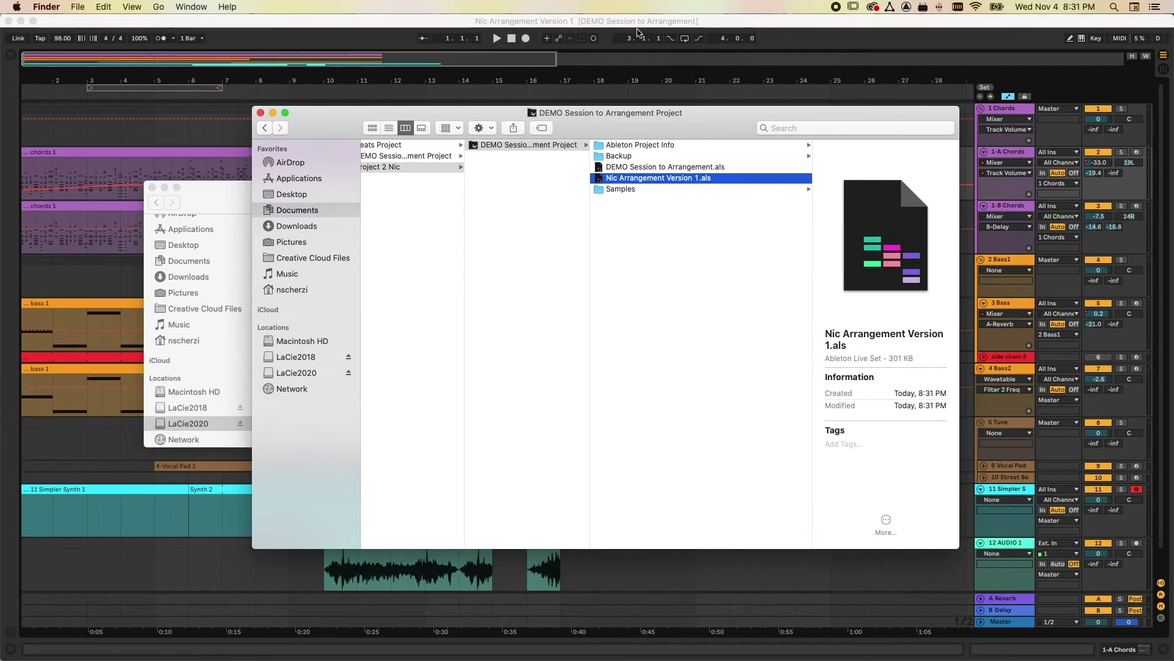
- Turn off Automation Mode, delete all arrangement clips with Cmd+A and Delete, then show Session View
click(638, 29)
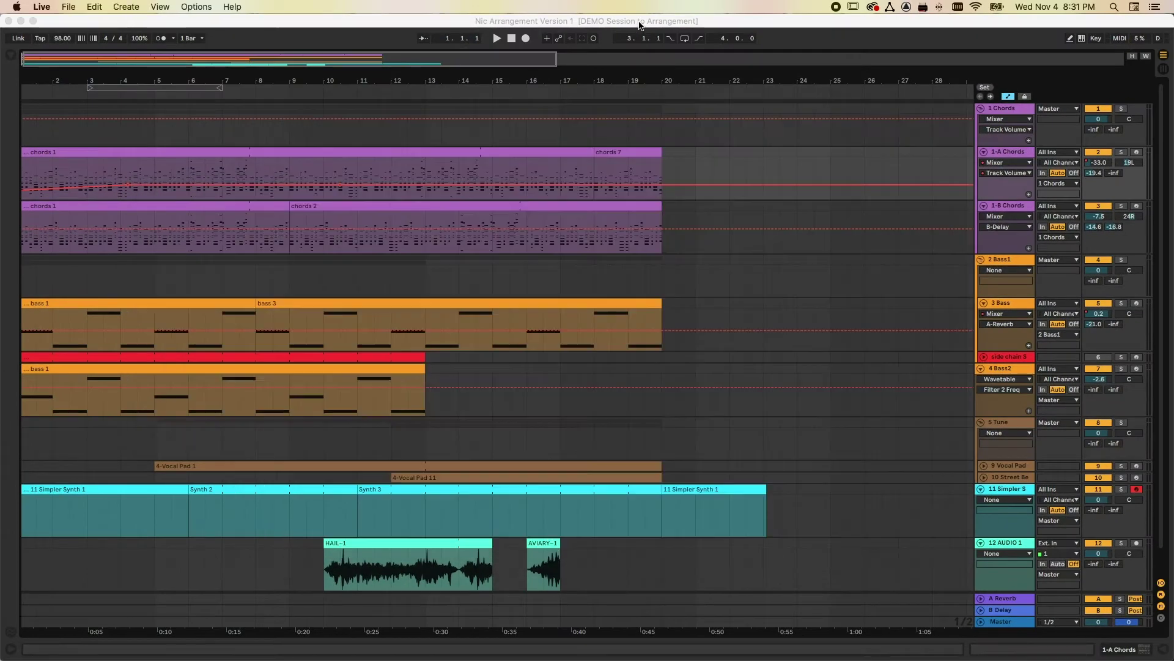
click(1008, 97)
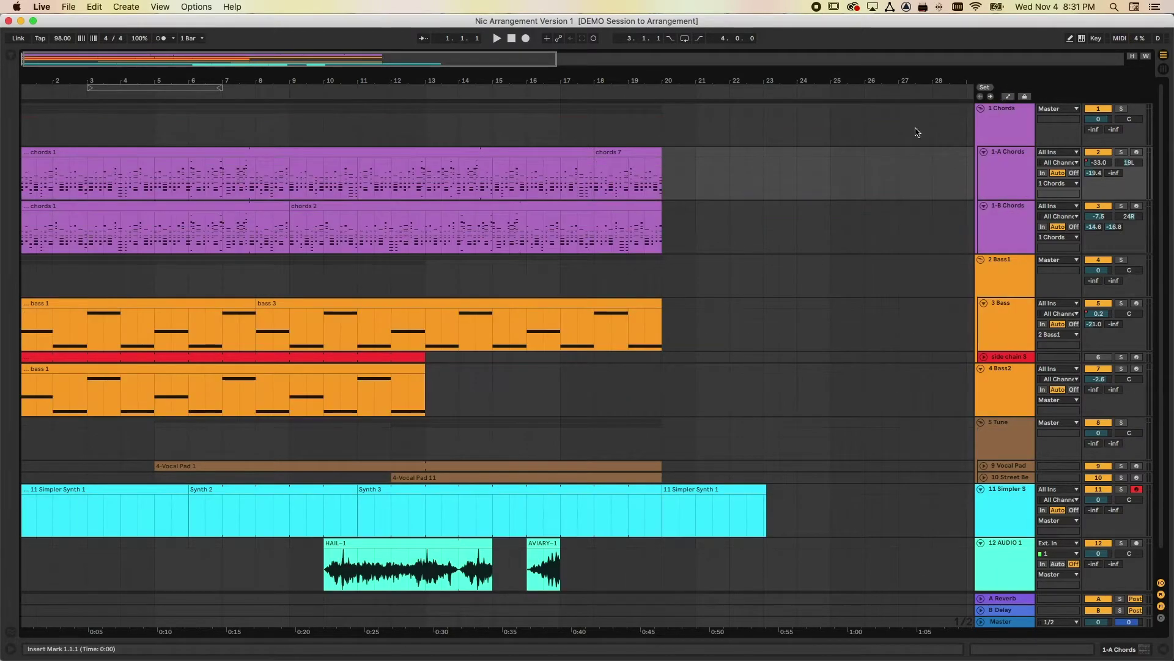
click(739, 181)
key(super+a)
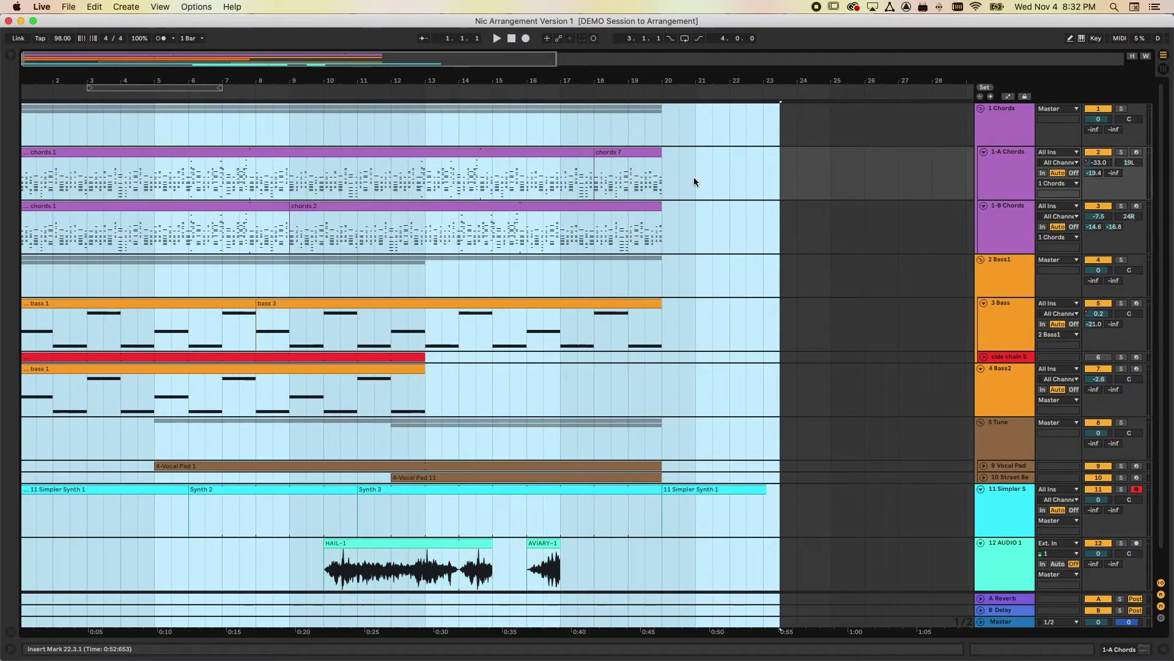
key(Delete)
click(756, 192)
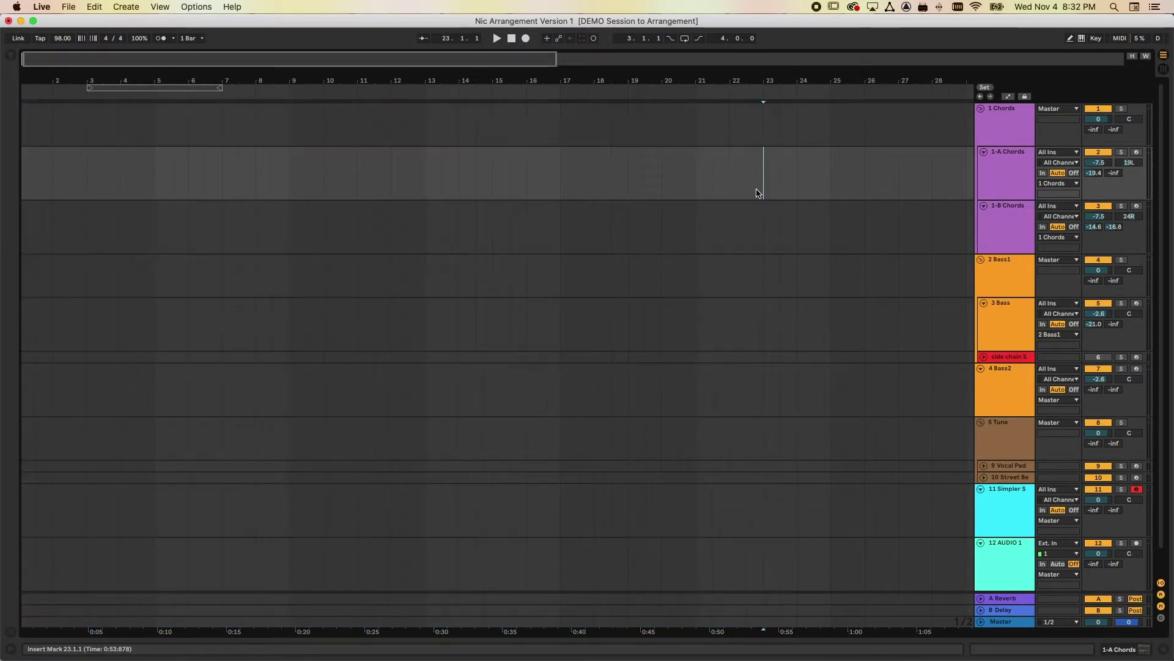
scroll(314, 188, left, 1)
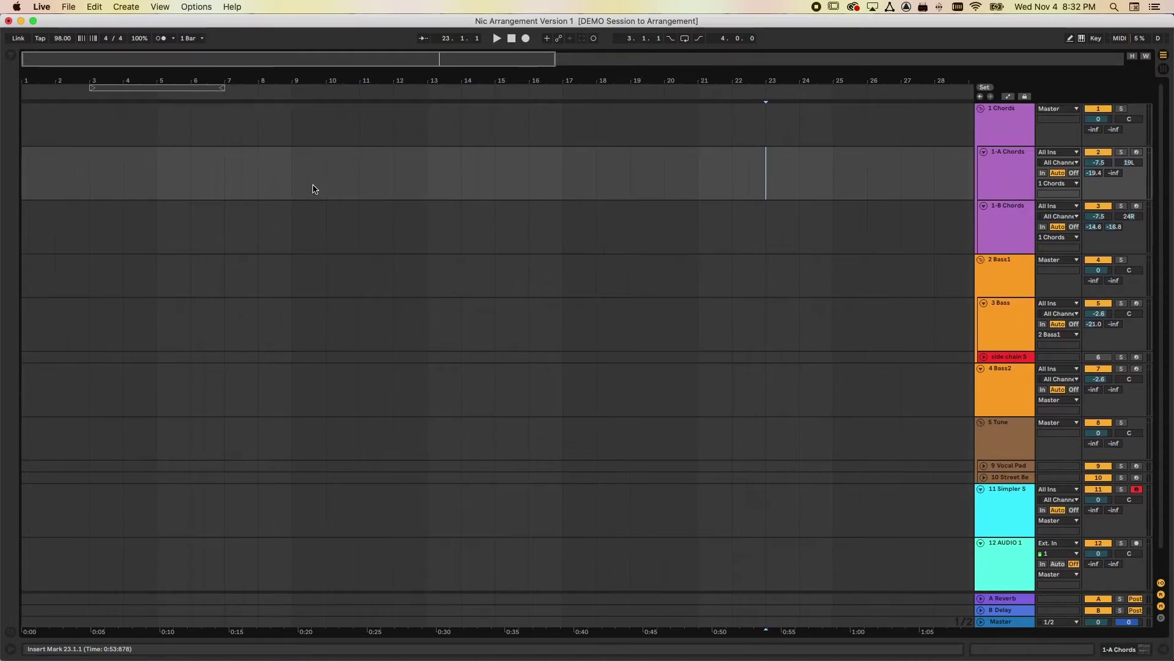
key(Tab)
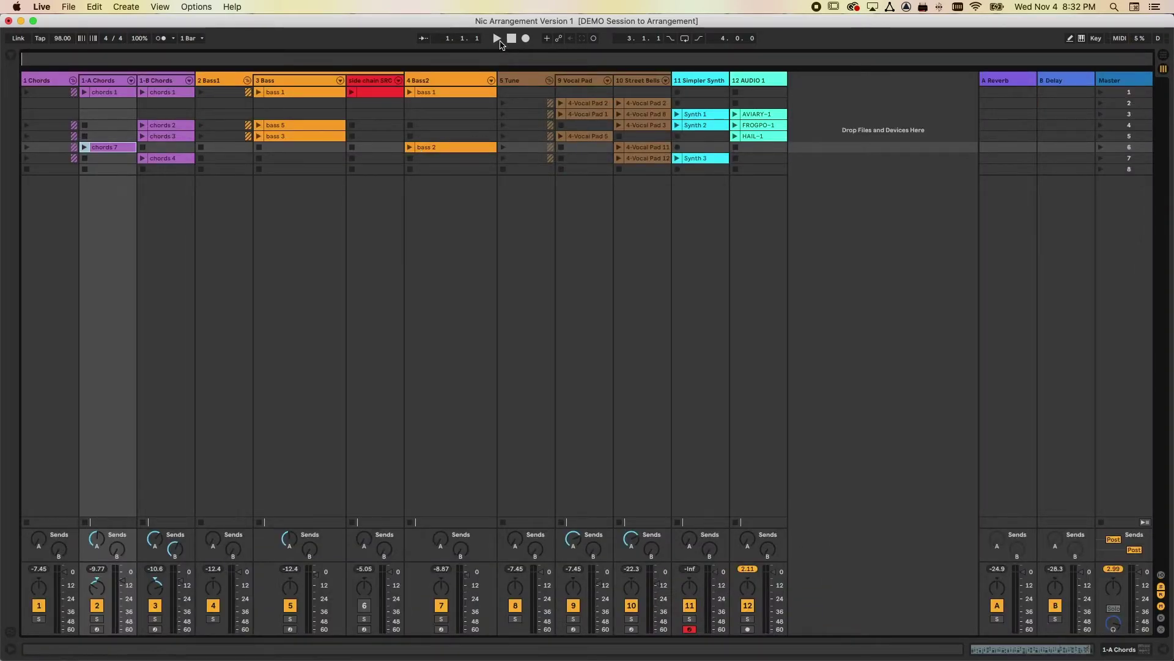
- Enlarge the Overview, then save as 'Nic Arrangement Version 2' in the DEMO Session to Arrangement Project folder
drag(500, 70, 506, 117)
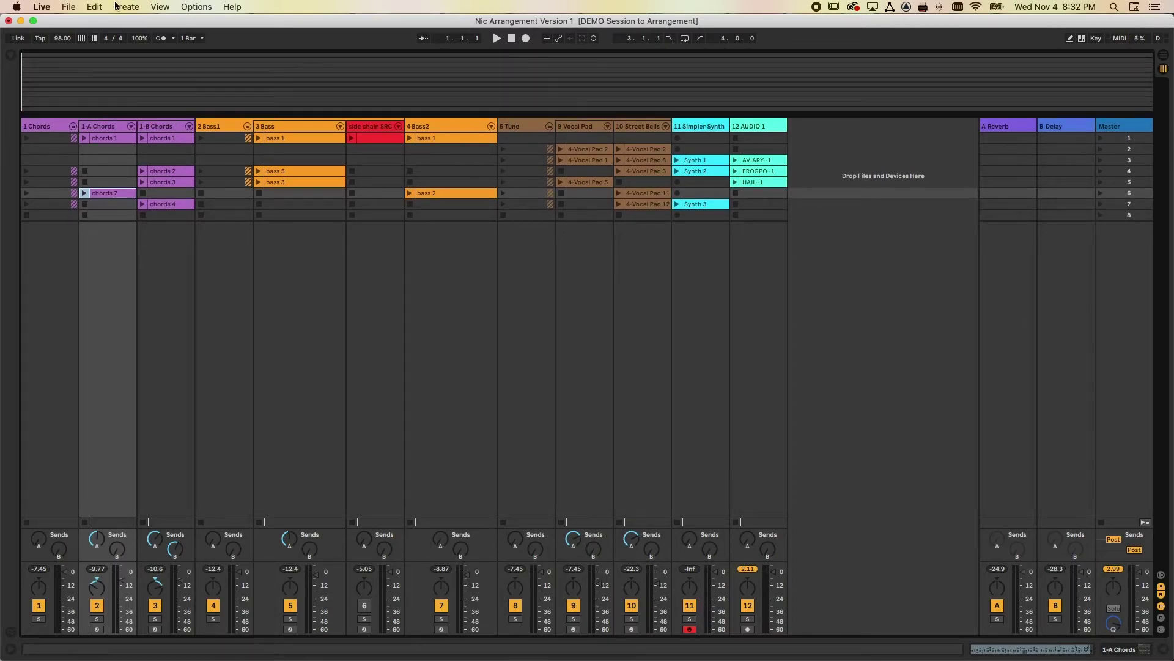
click(67, 6)
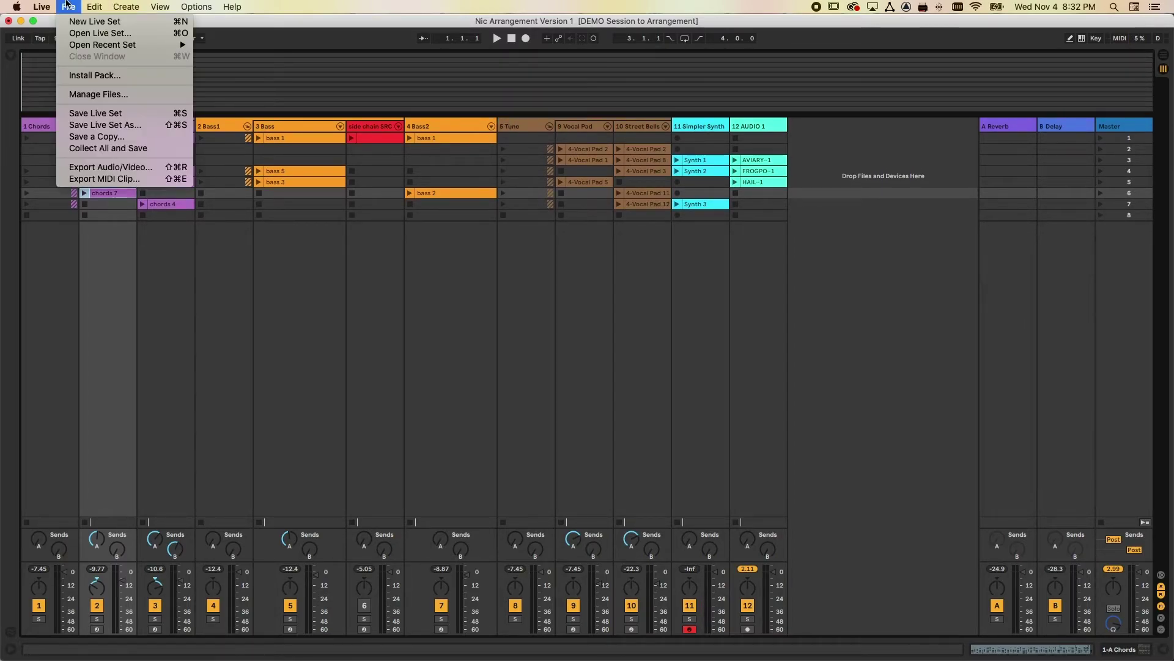
click(104, 125)
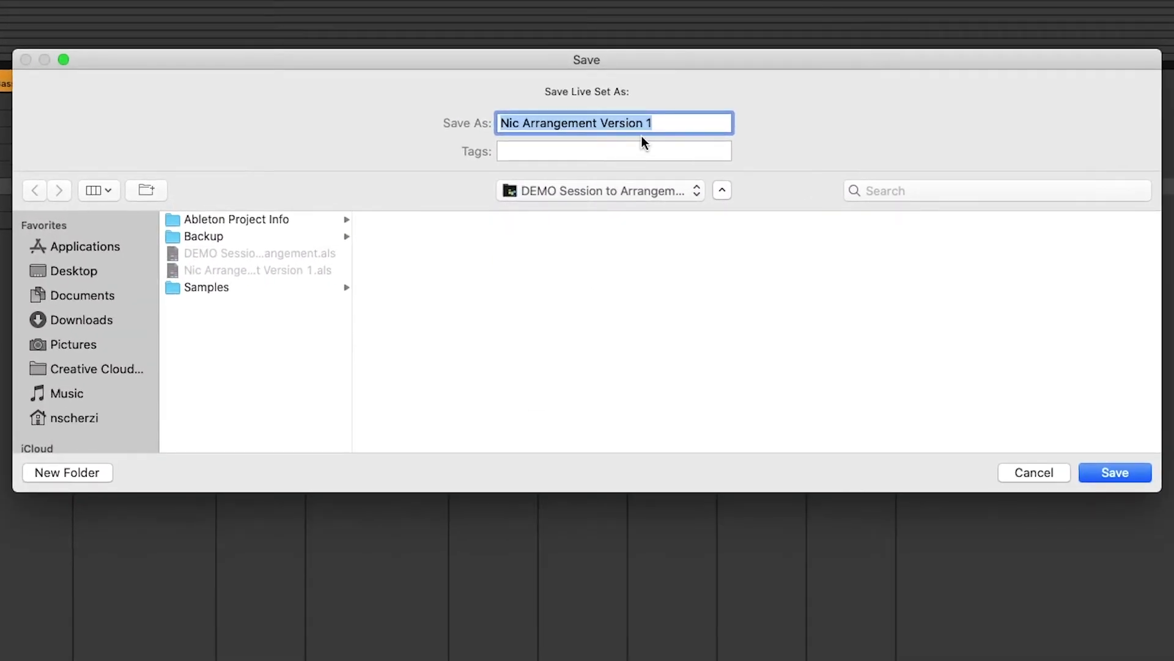
click(660, 123)
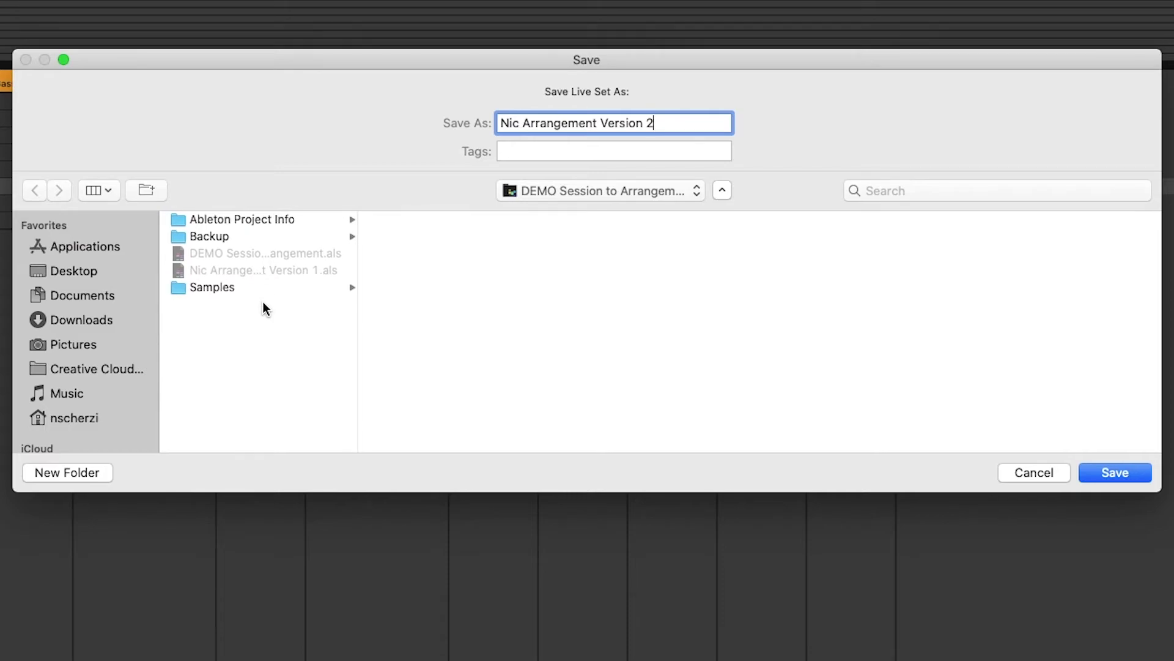
click(543, 183)
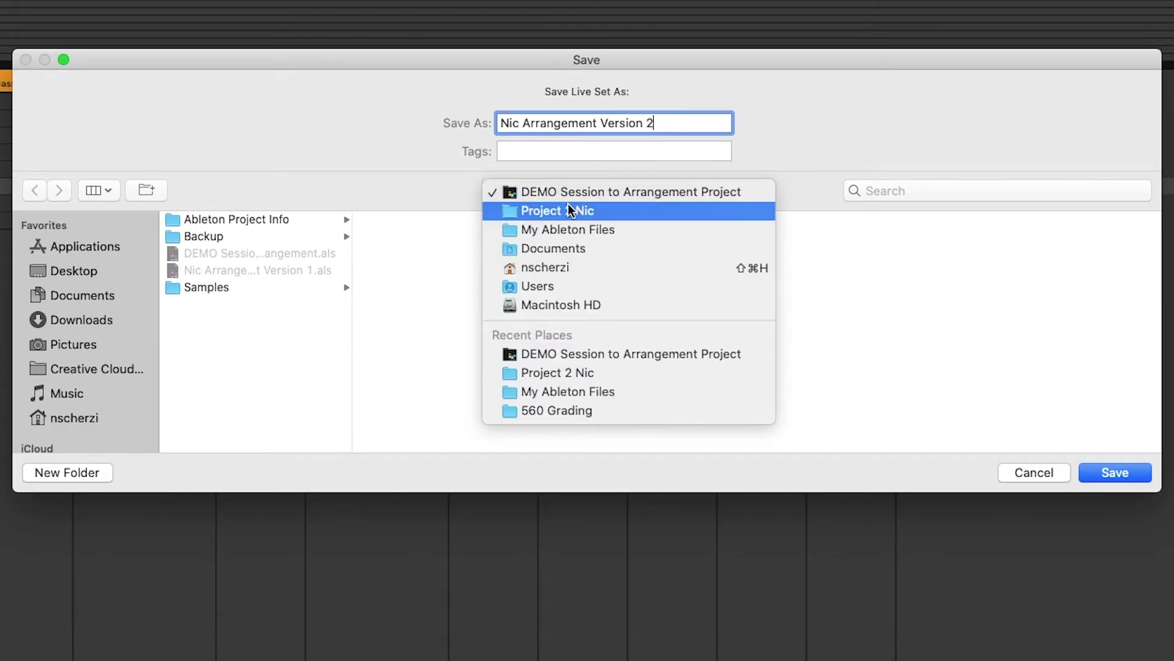
click(569, 212)
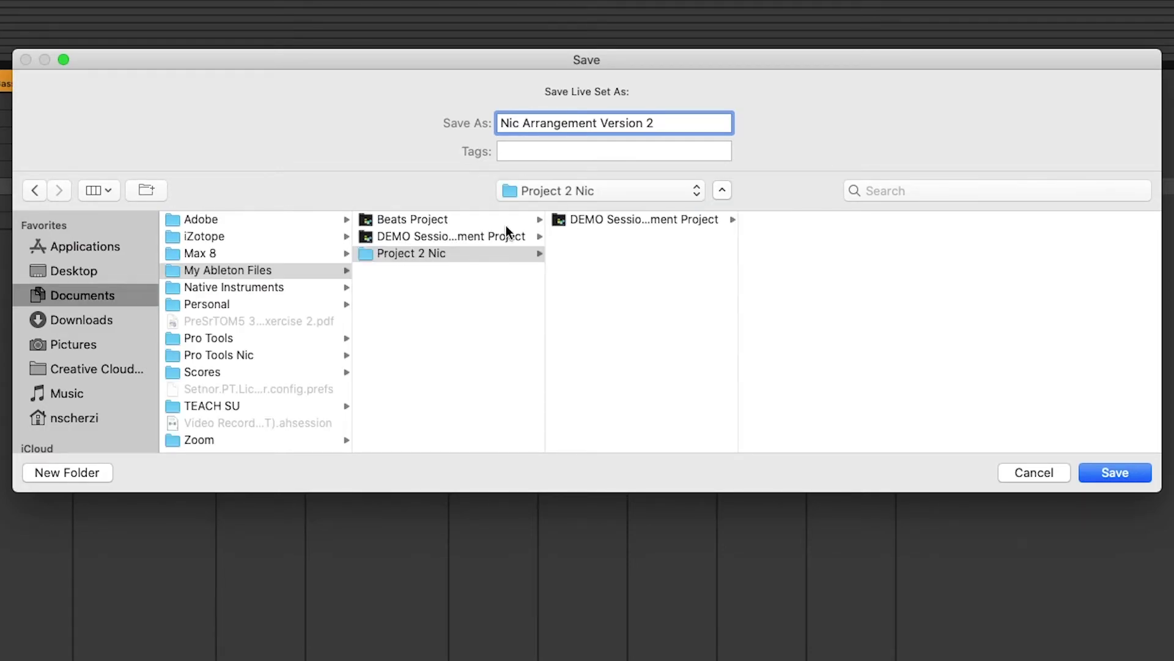
click(603, 222)
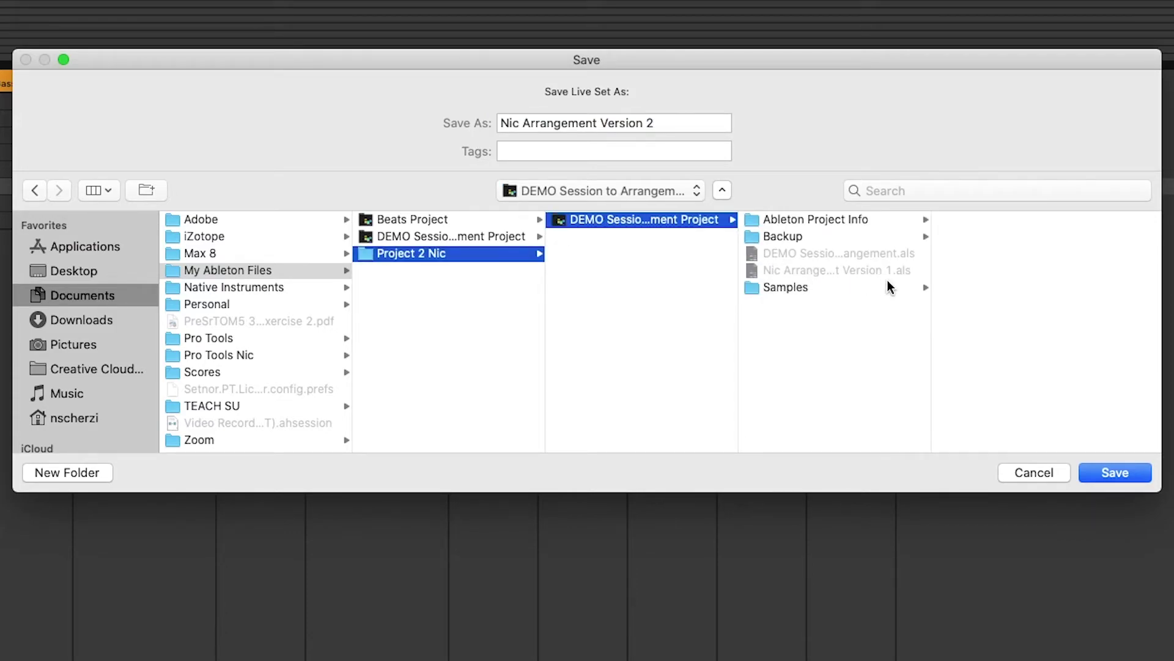
click(1117, 474)
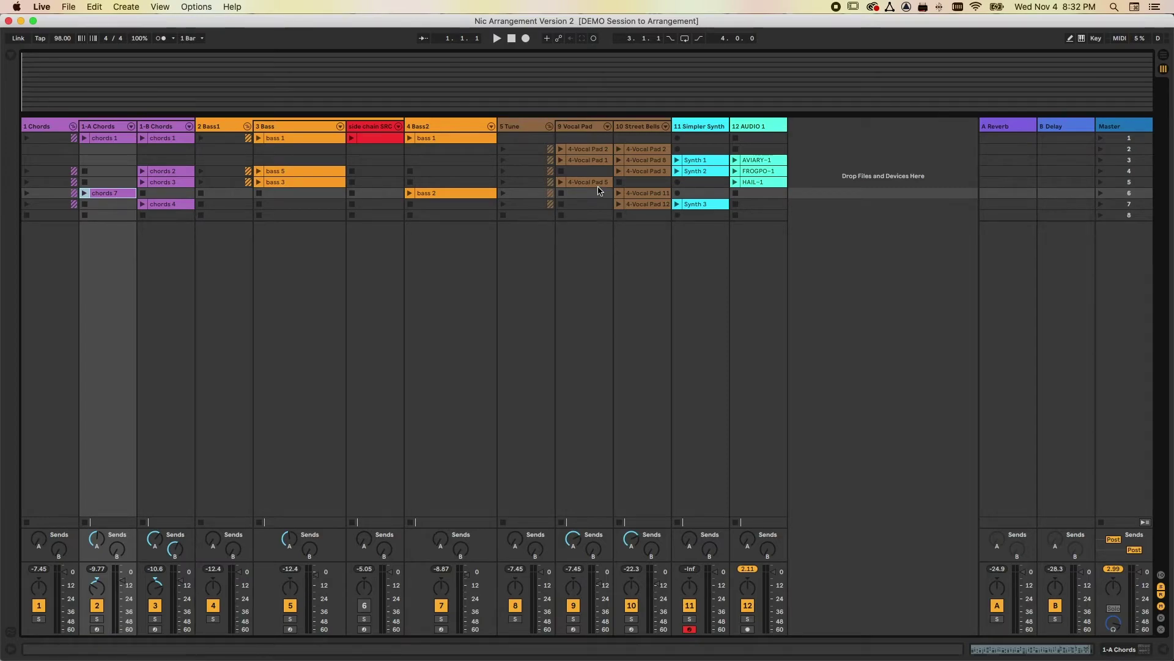
- Arm Arrangement Record and launch Scene 1 to record the Session scenes into the arrangement
click(525, 39)
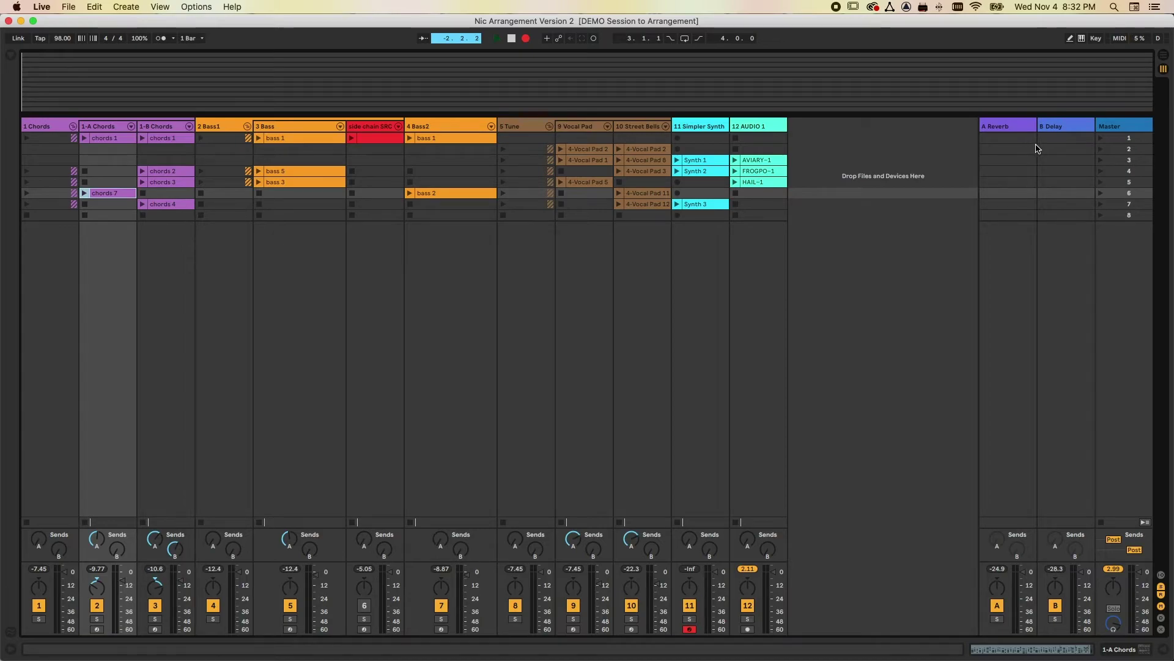
click(1101, 139)
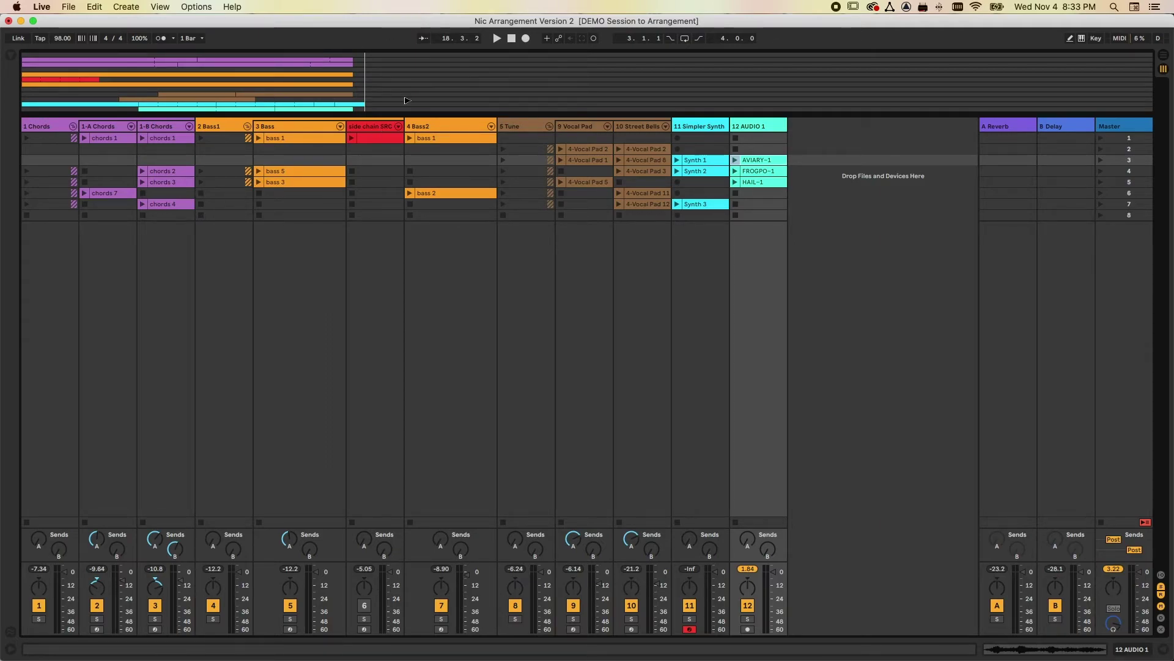
- Return the tracks to the recorded arrangement, save Nic Arrangement Version 2, and redisplay automation lanes
key(Tab)
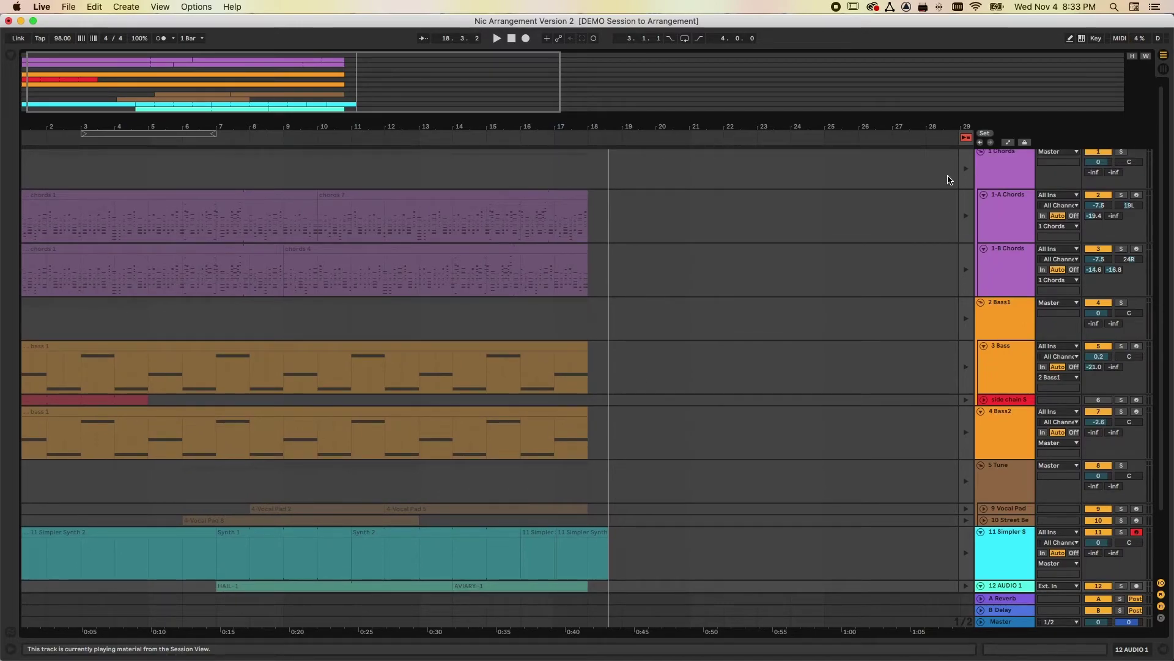
click(966, 139)
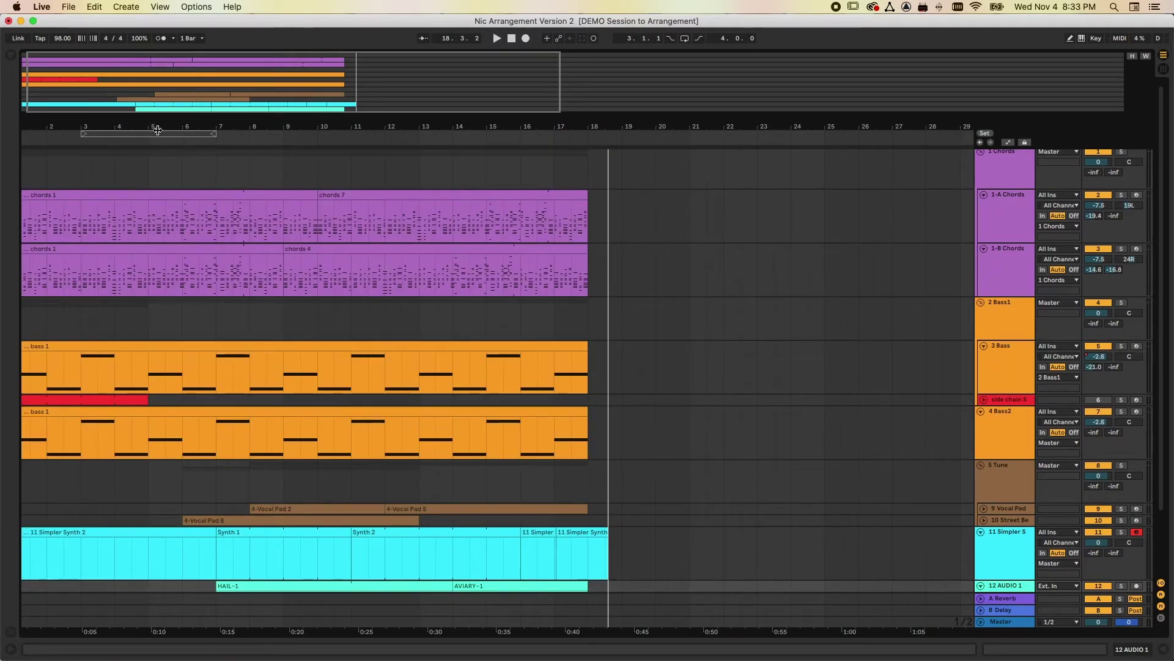
click(68, 7)
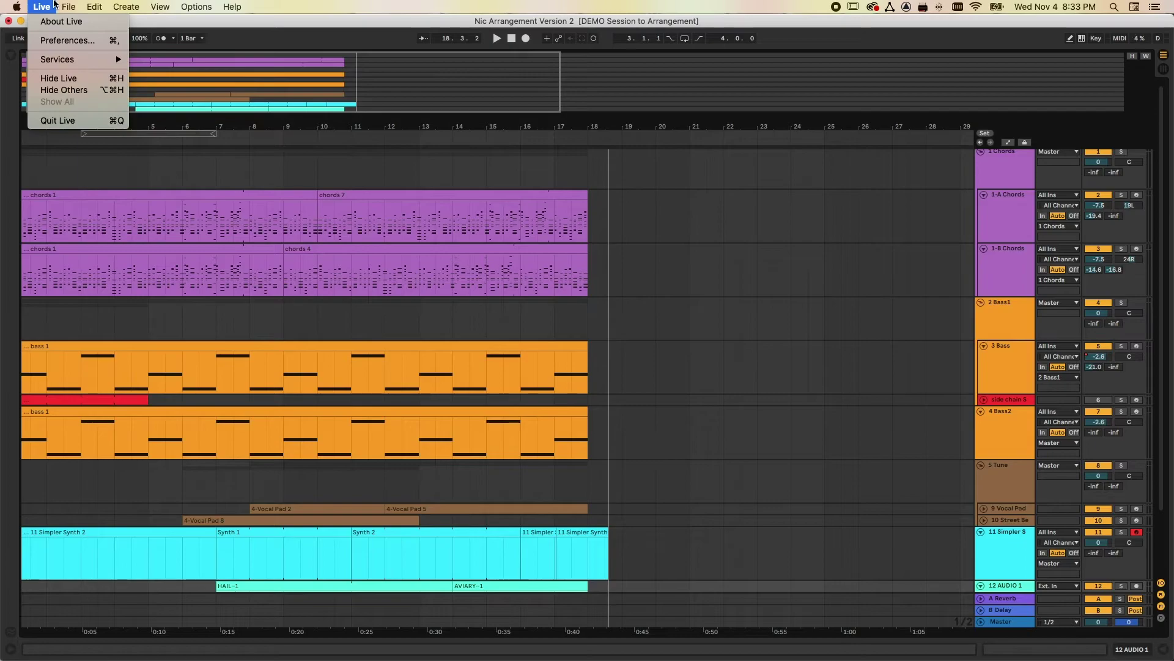
click(69, 7)
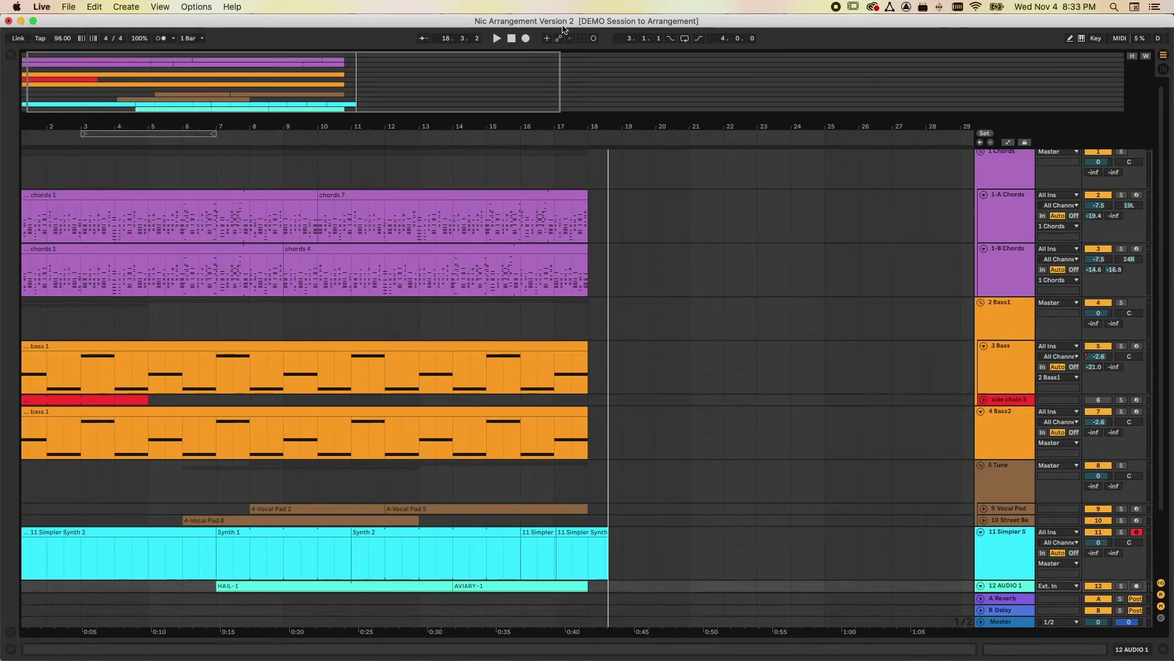
click(68, 7)
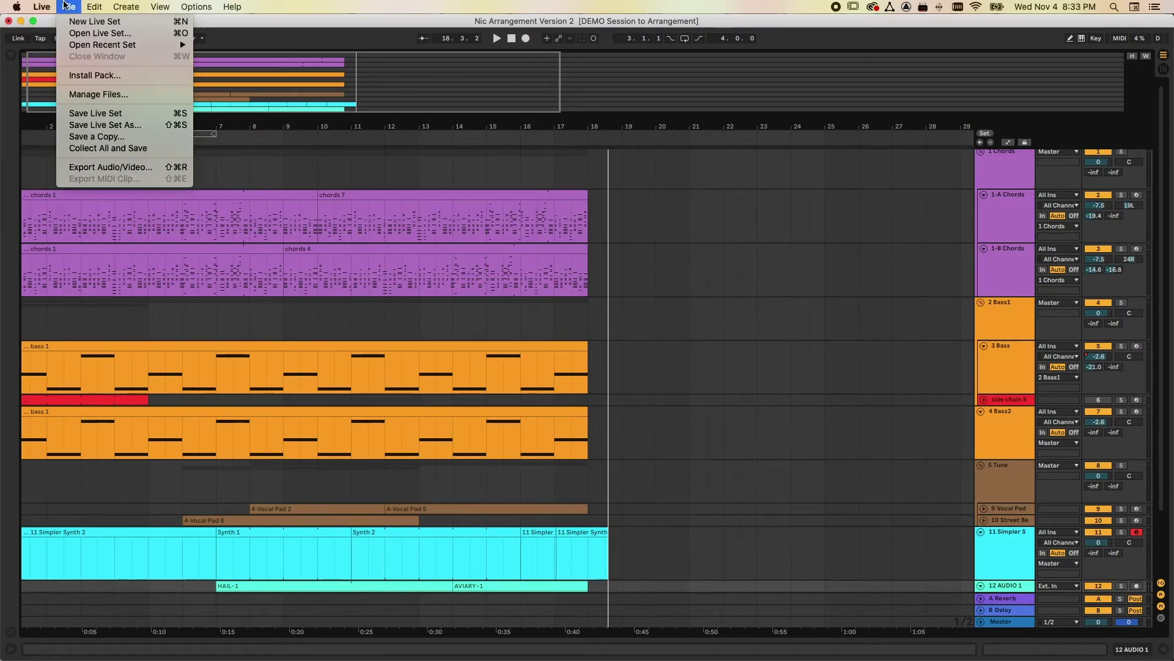
click(92, 114)
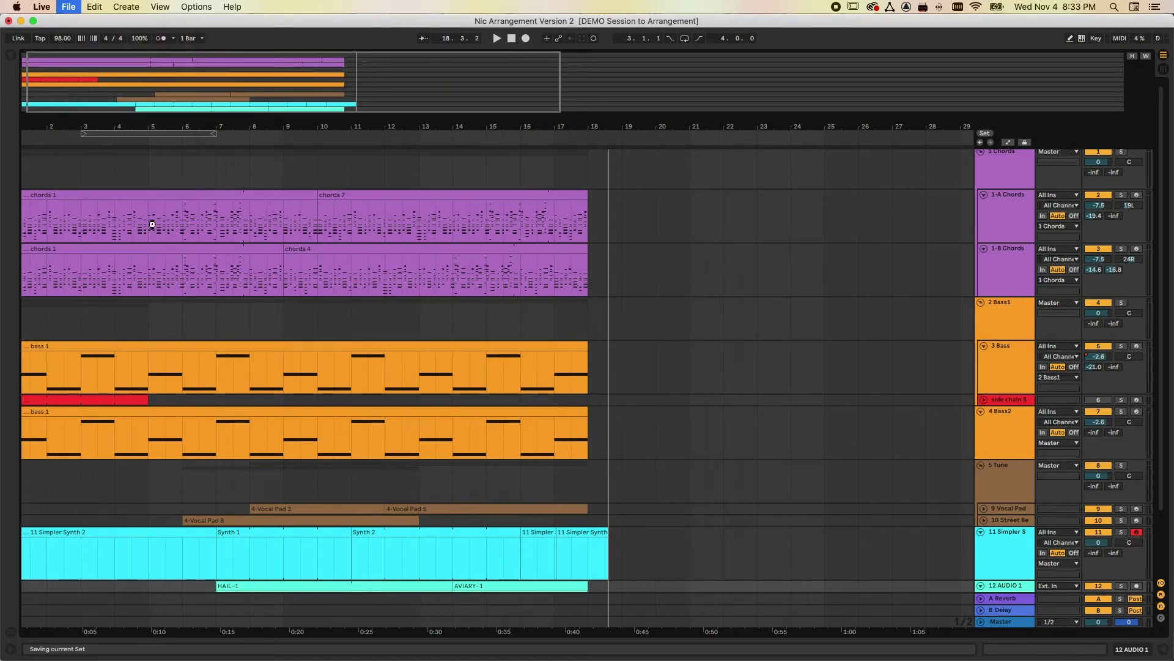
click(1008, 142)
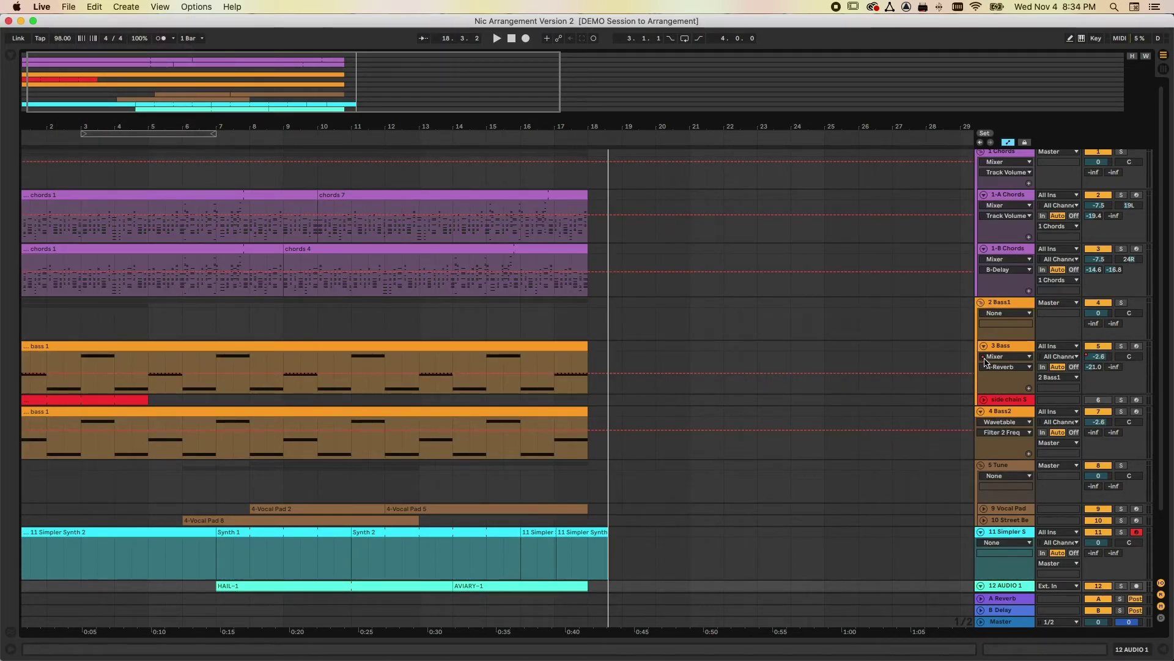
- On 3 Bass, draw a Track Panning ramp to 15L and trim the bass 1 clip to end at bar 12
click(1004, 367)
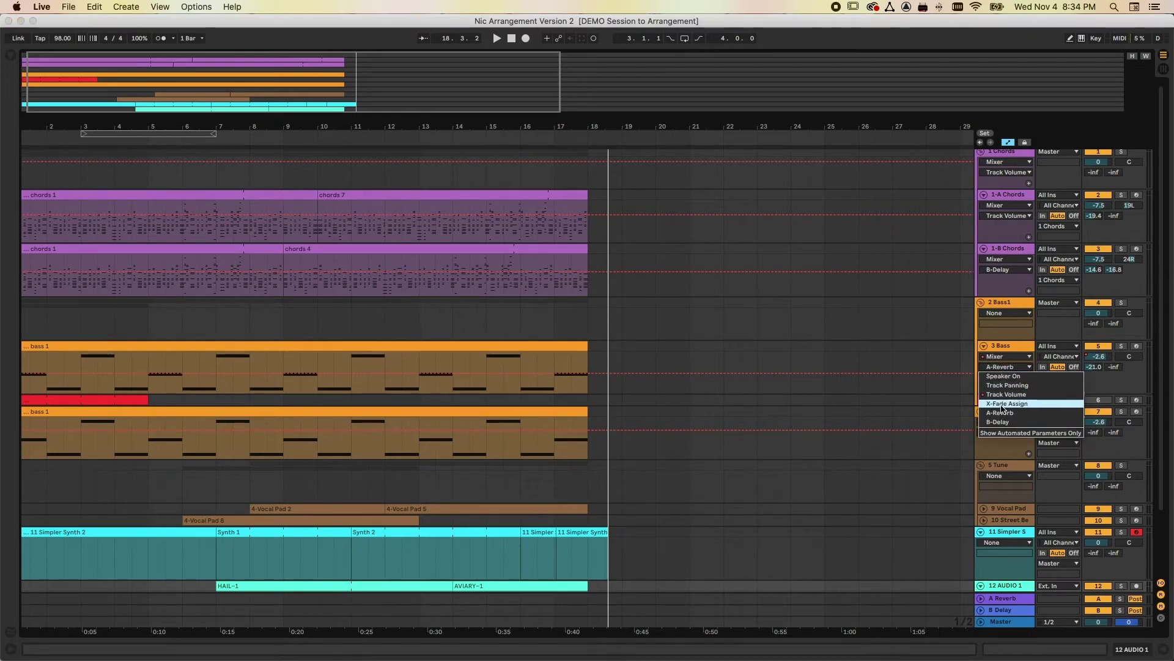
click(1007, 385)
drag(131, 373, 182, 379)
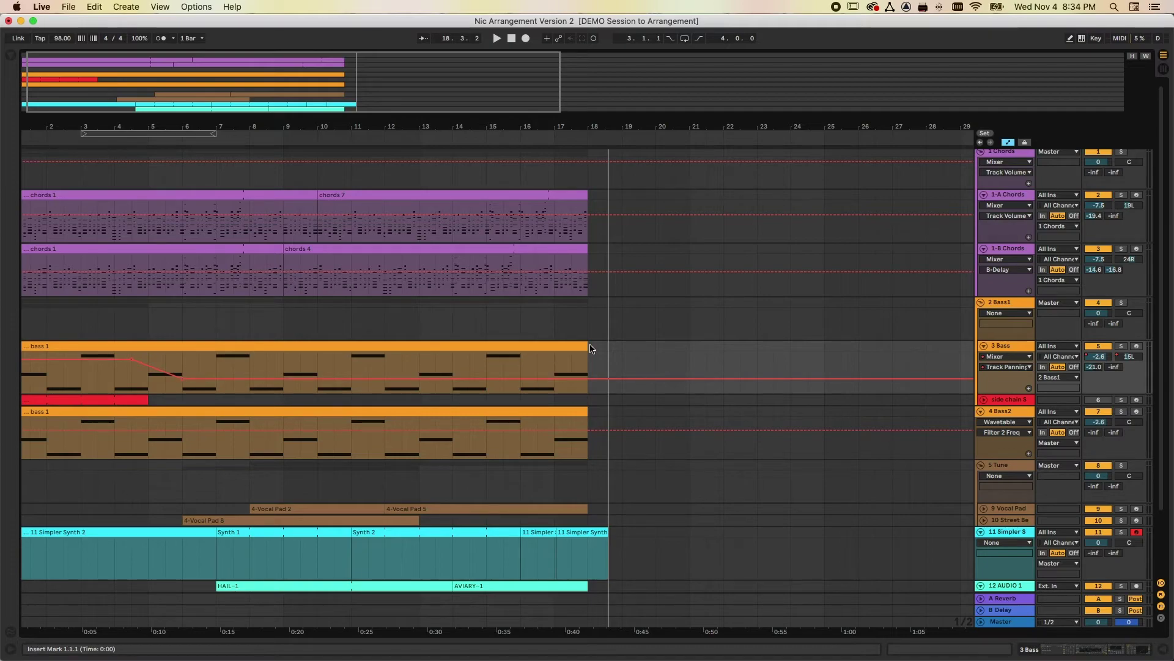
drag(588, 355, 386, 361)
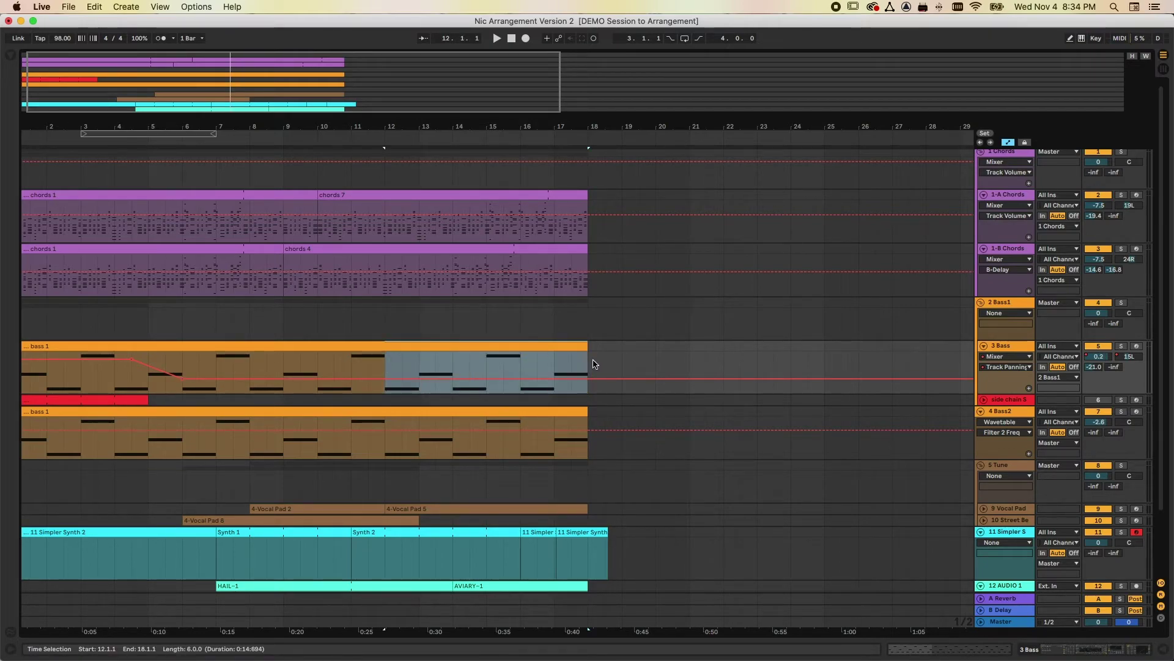
drag(586, 344, 385, 344)
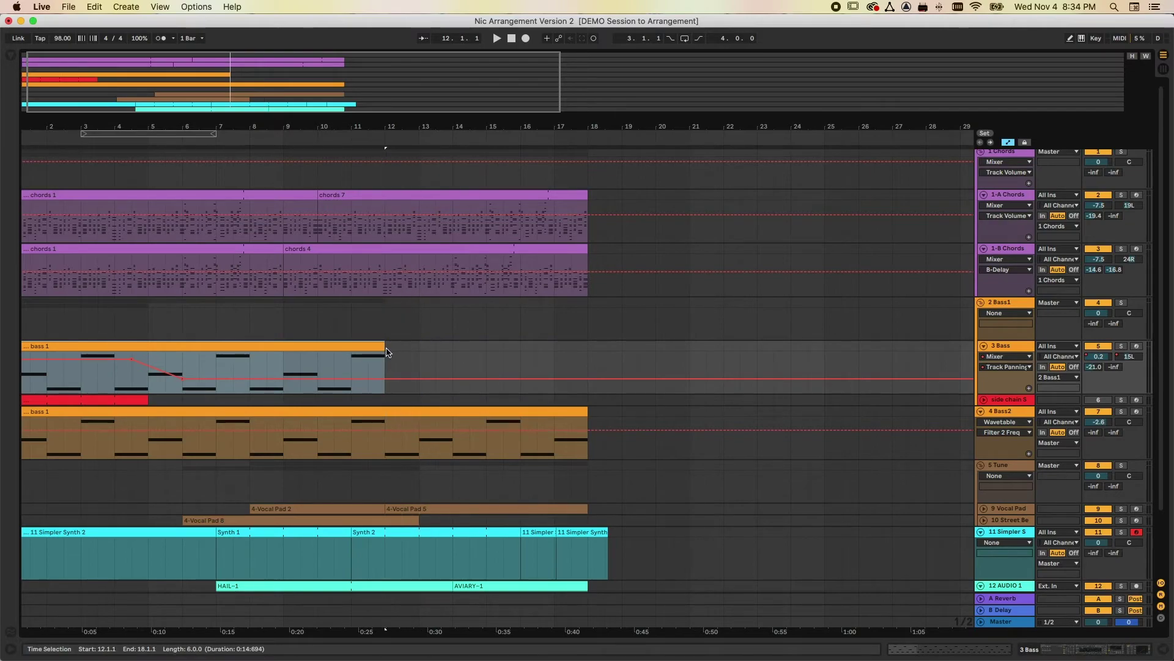
- Trim chords 4 to start near bar 11 and chords 7 to start at bar 12, then switch to Finder
click(286, 253)
click(1059, 195)
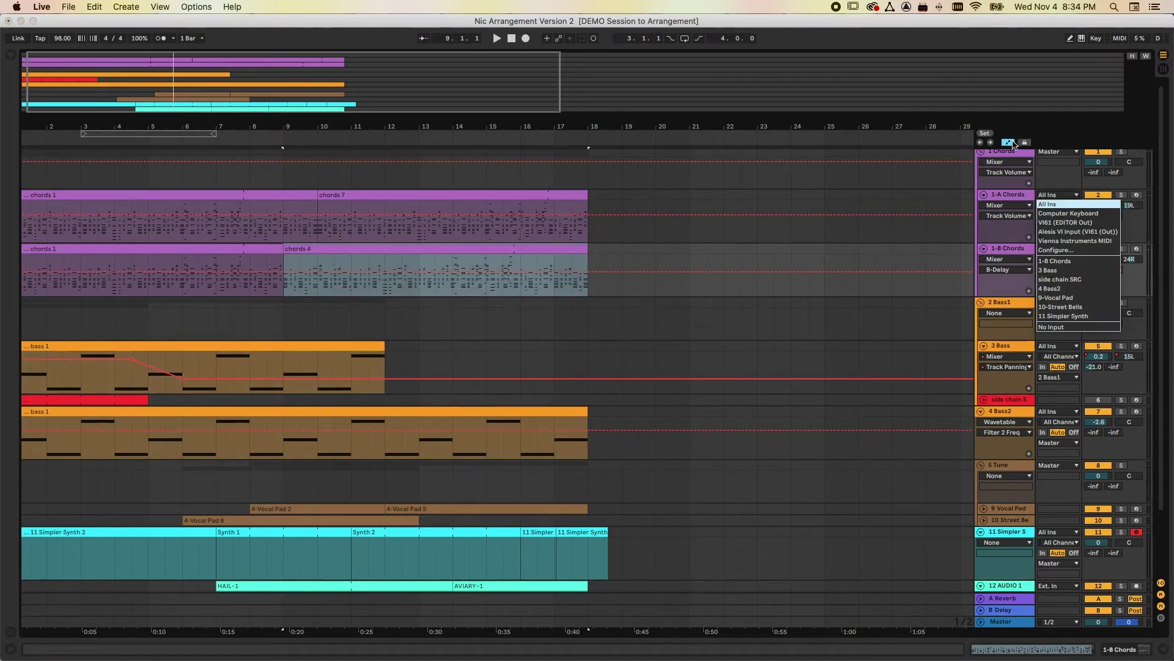
click(1010, 145)
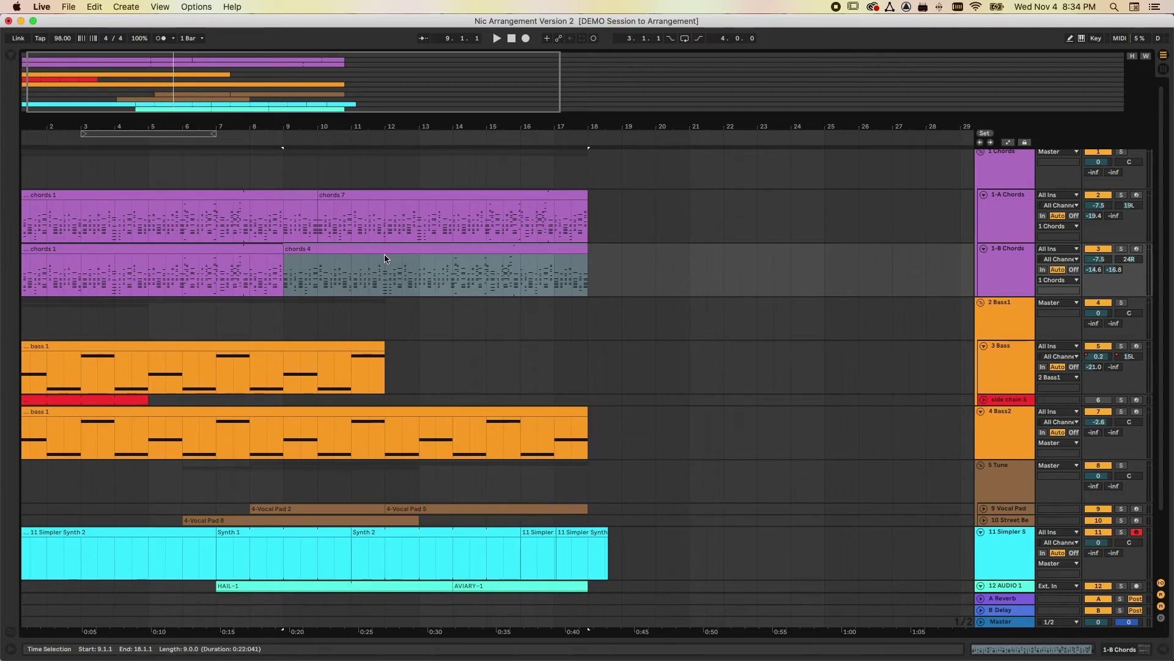
click(314, 249)
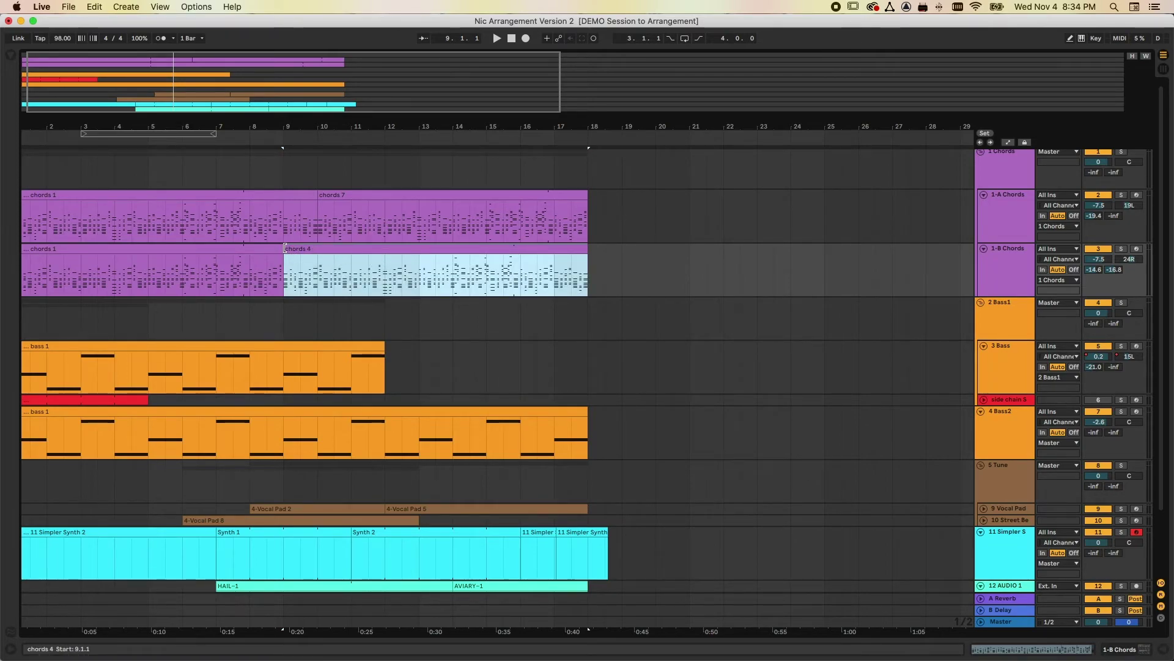
drag(286, 249, 374, 249)
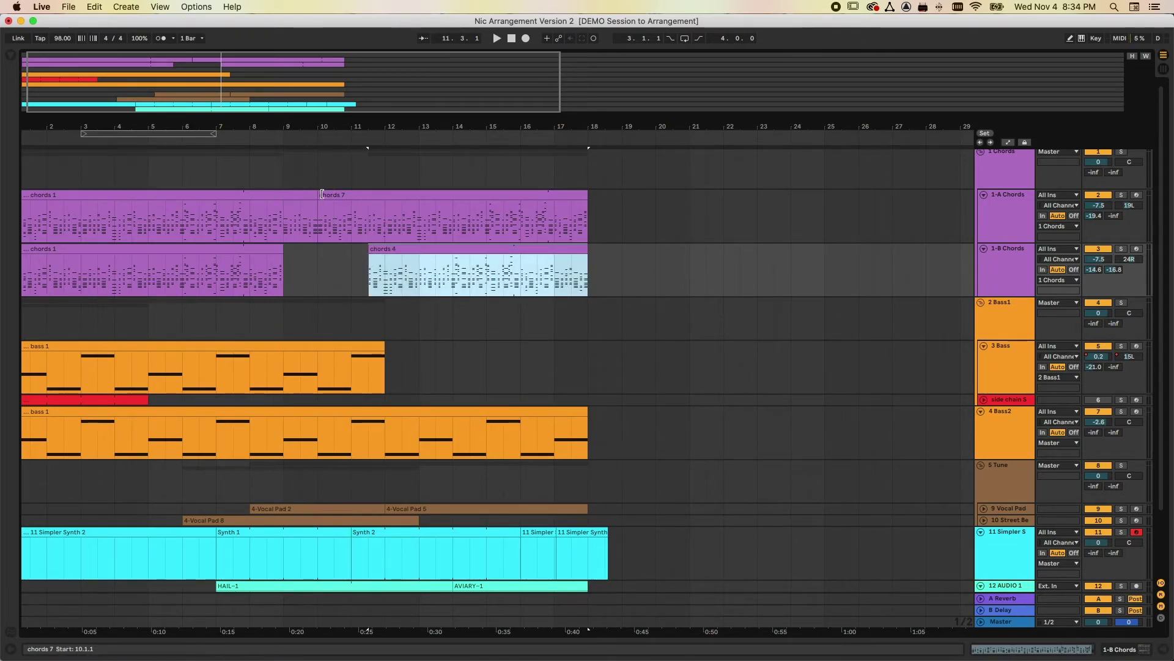
drag(319, 196, 282, 197)
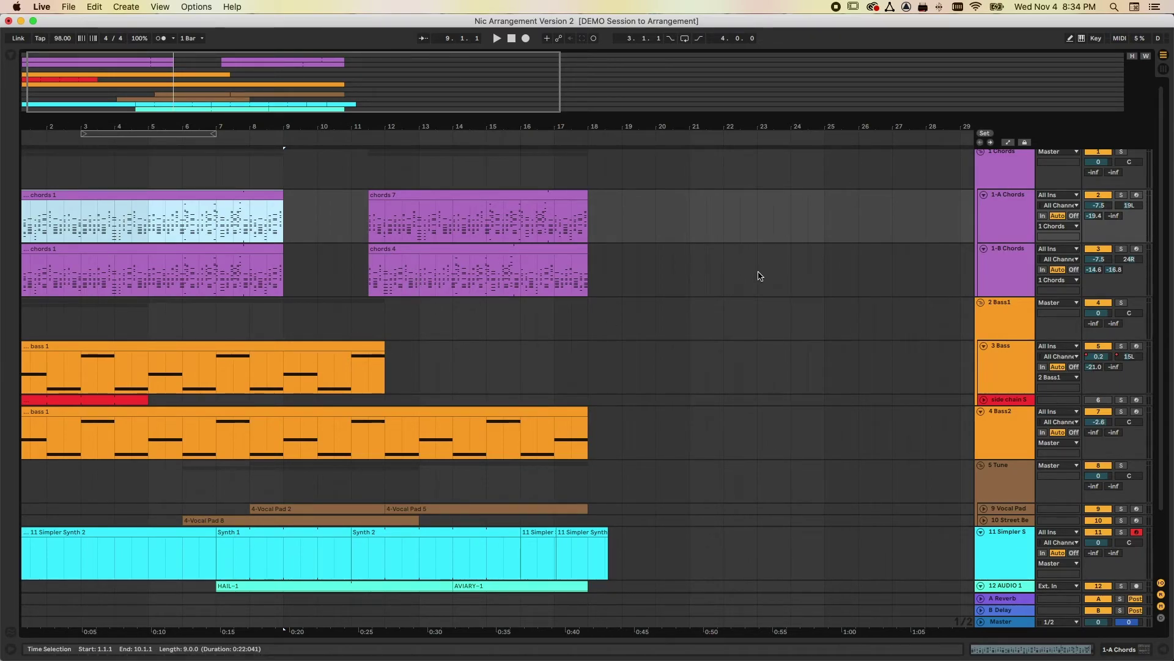
key(super+Tab)
key(super+Tab)
key(super+Tab)
key(super+Tab)
key(super+Tab)
key(super+Tab)
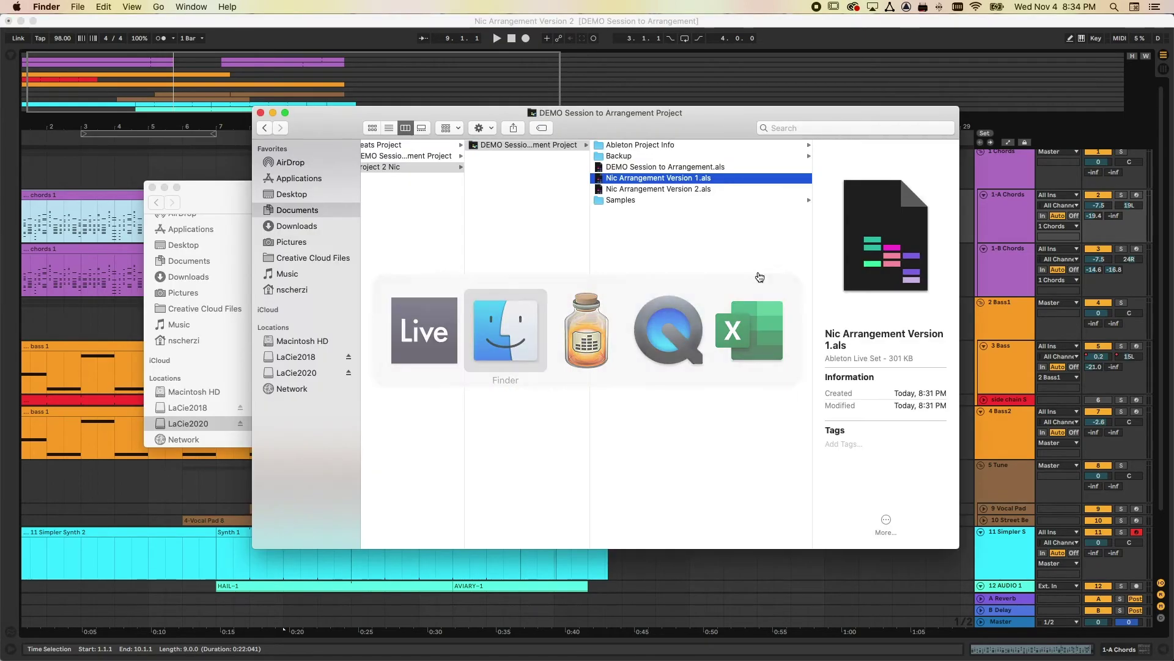
- In Finder's column view, open Project 2 Nic > DEMO Session to Arrangement Project
drag(690, 126, 634, 128)
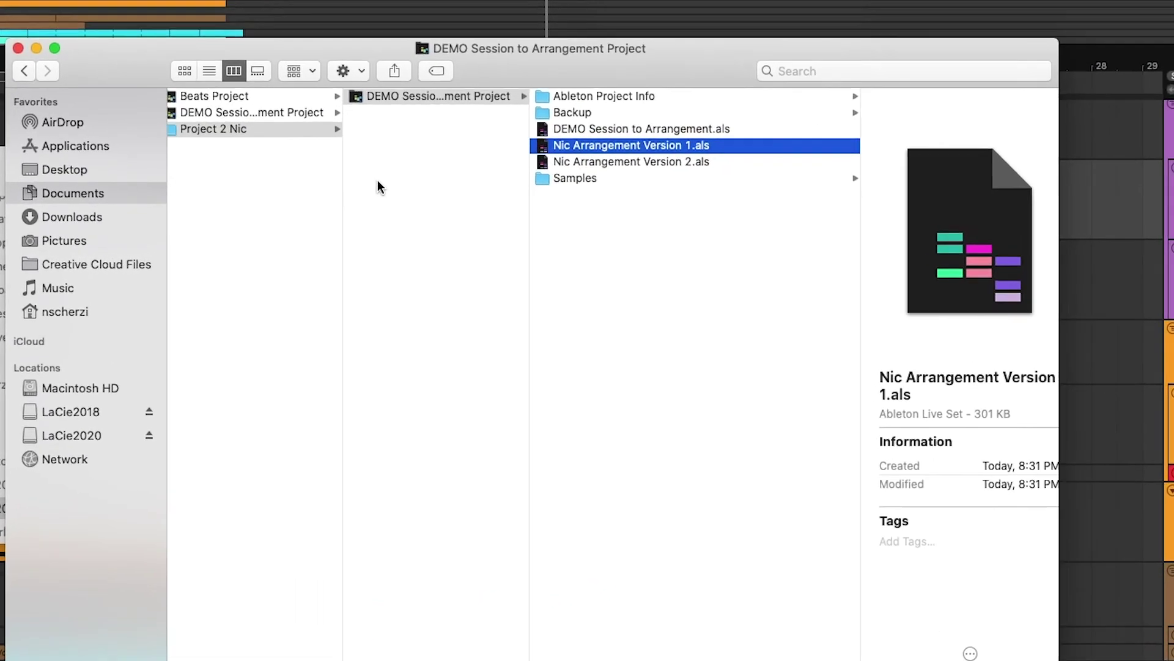
click(174, 129)
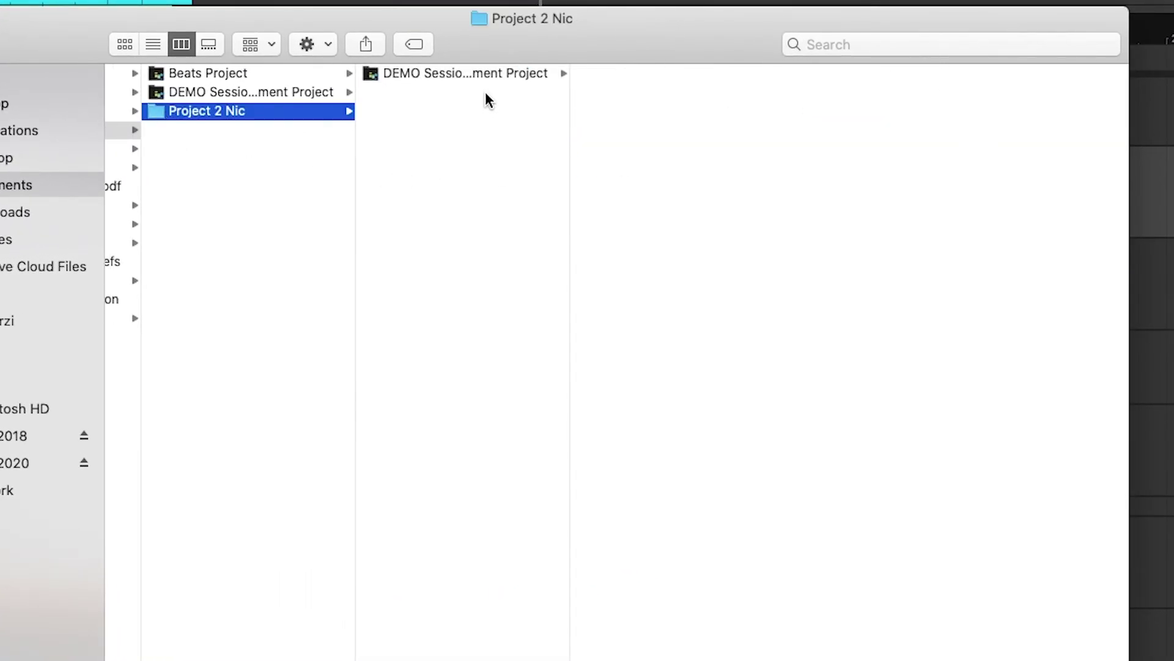
click(486, 73)
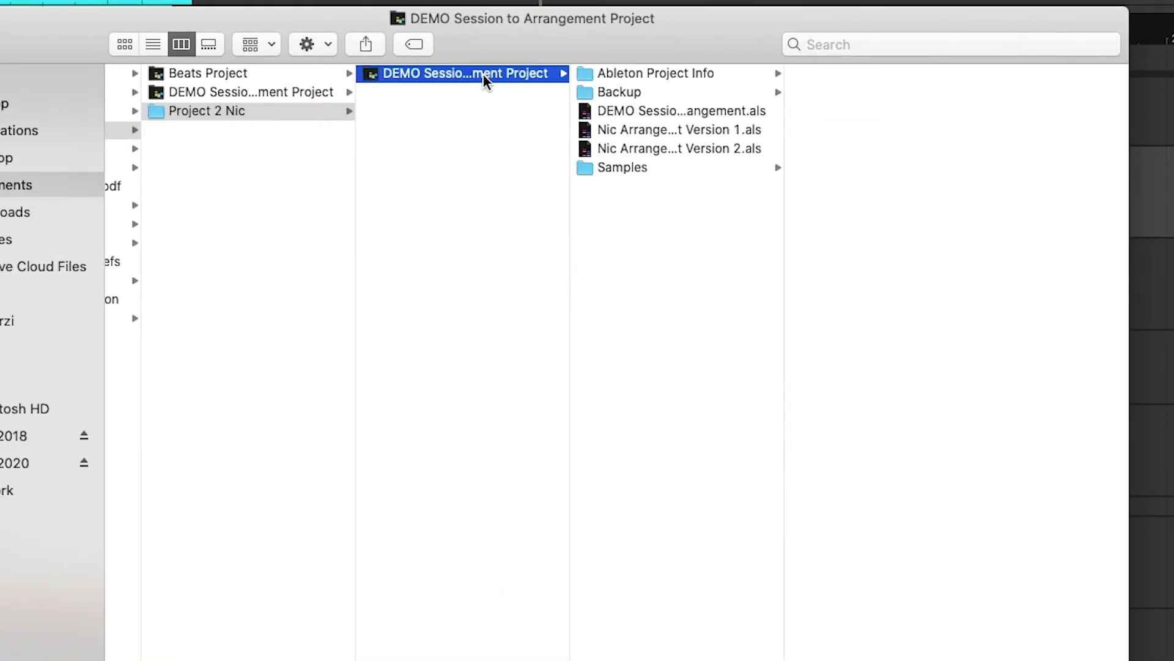
- Compare the info of the original set, Version 1 and Version 2, then return to Project 2 Nic
click(674, 110)
click(668, 125)
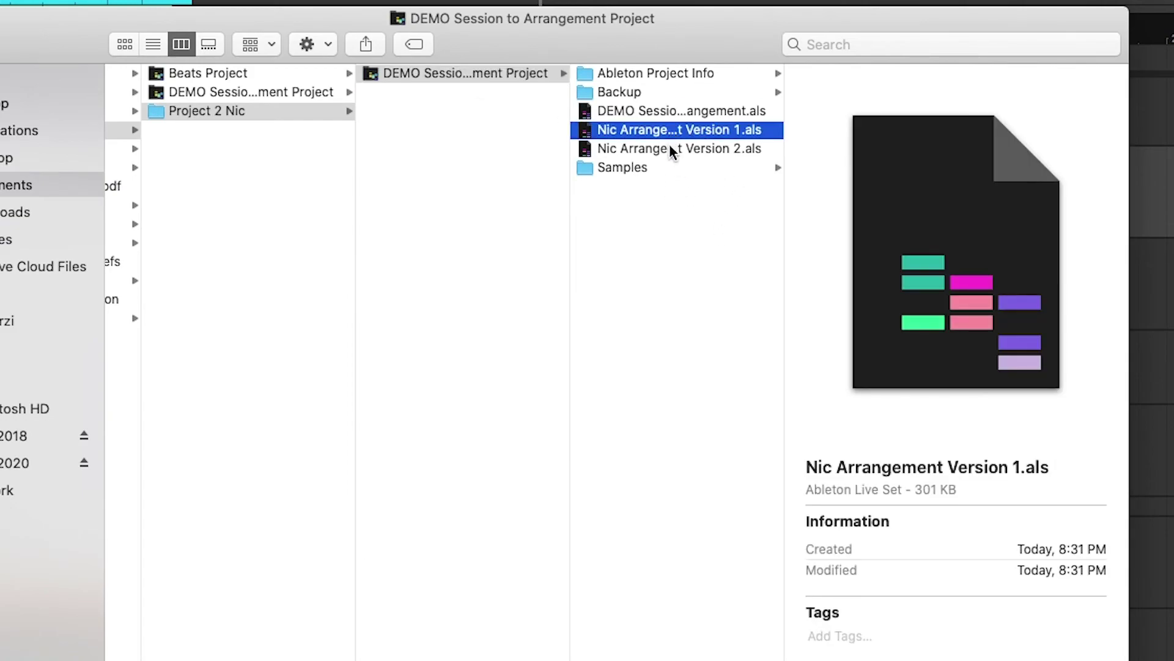
click(669, 145)
click(672, 129)
click(667, 149)
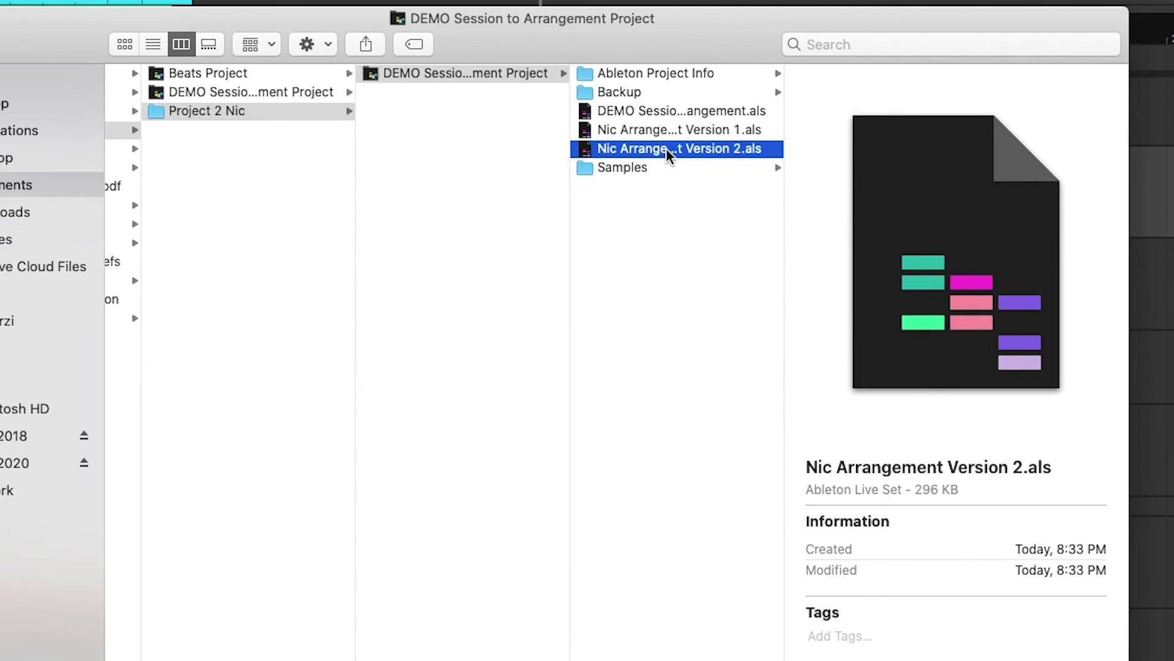
click(480, 160)
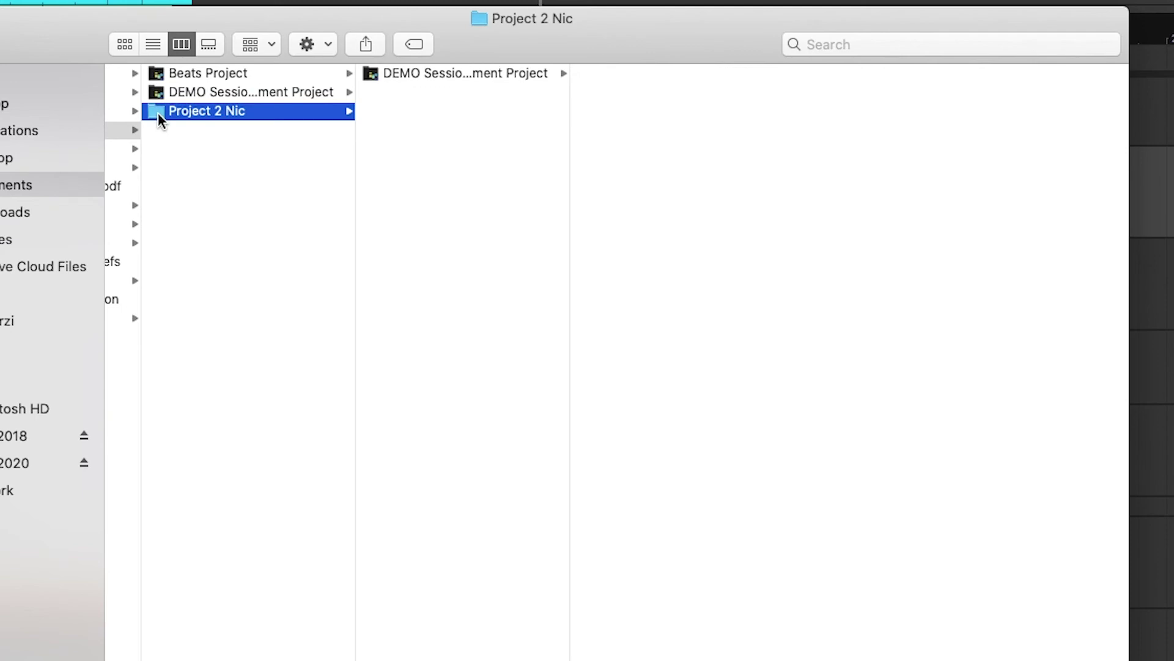
click(371, 73)
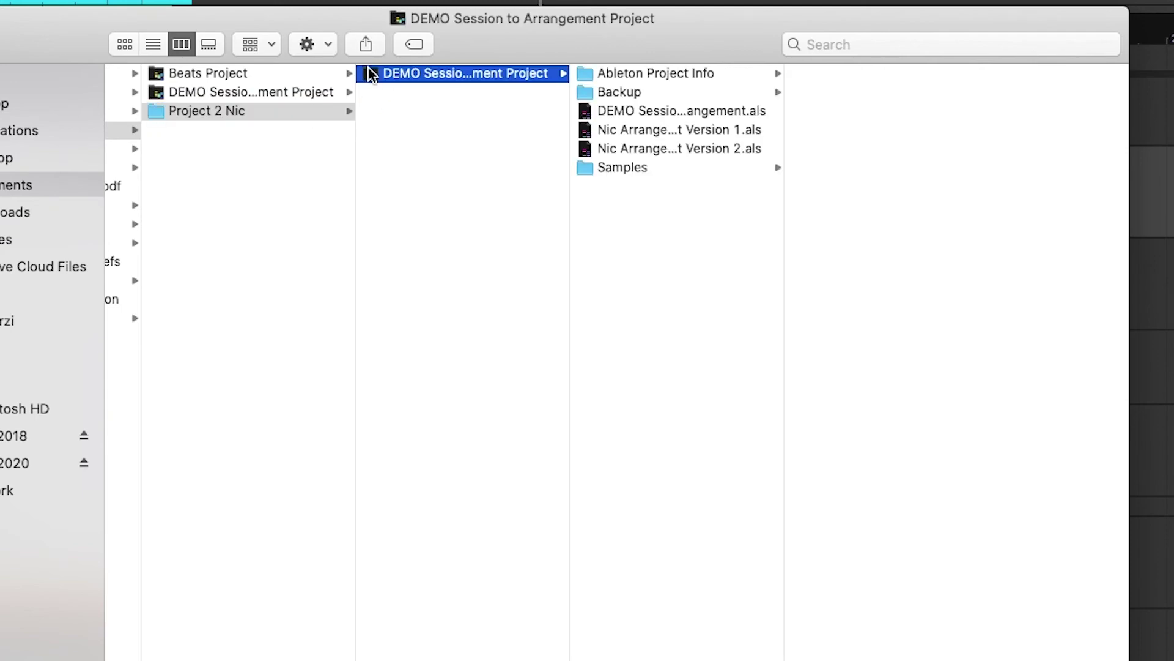
click(623, 168)
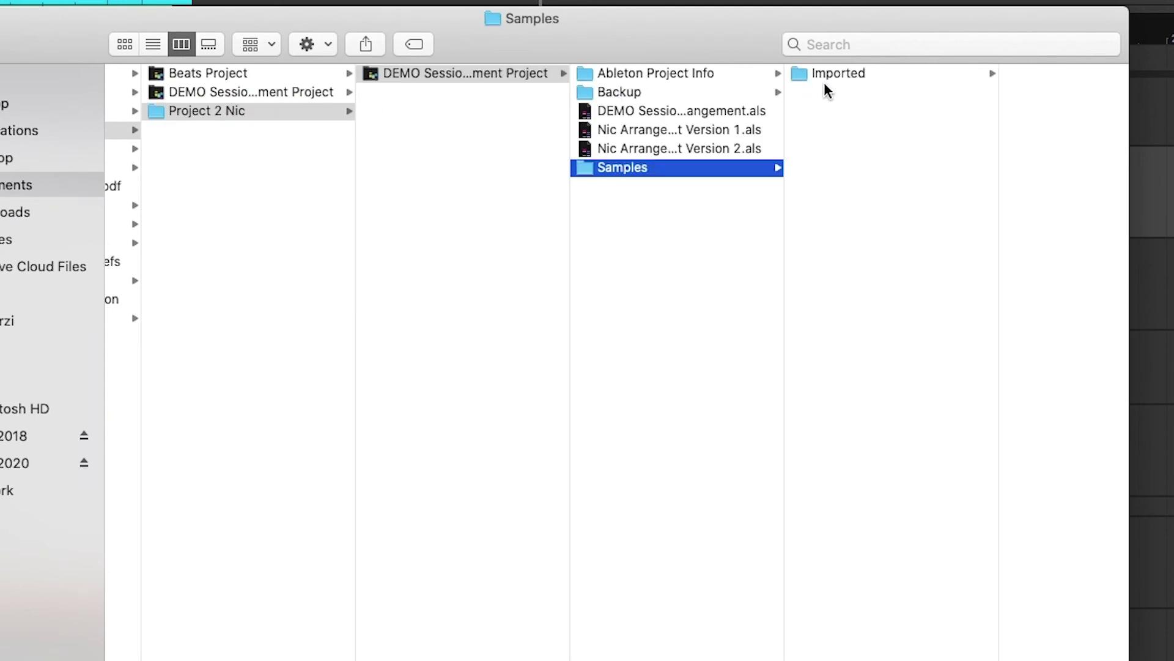
click(843, 73)
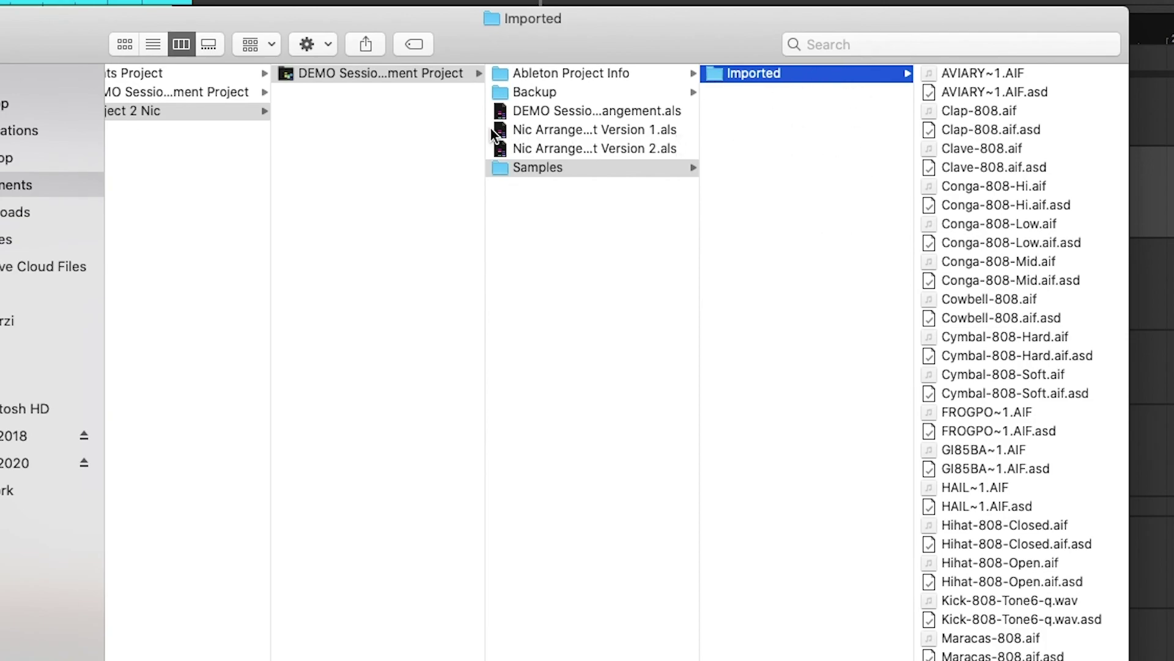
click(509, 170)
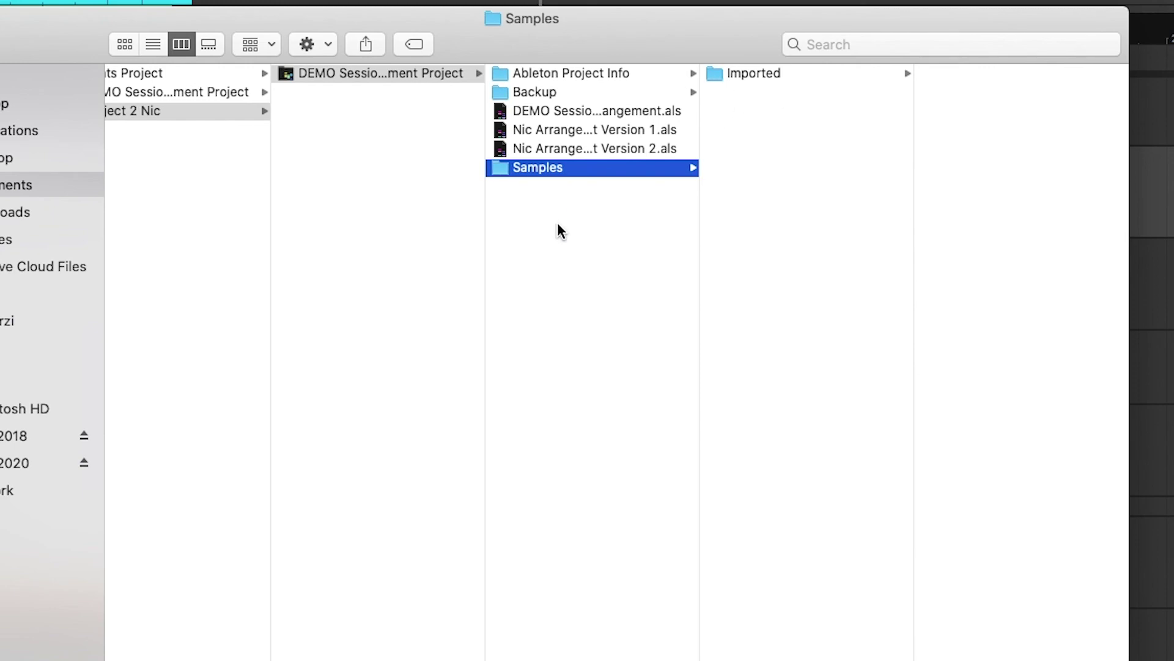
click(509, 93)
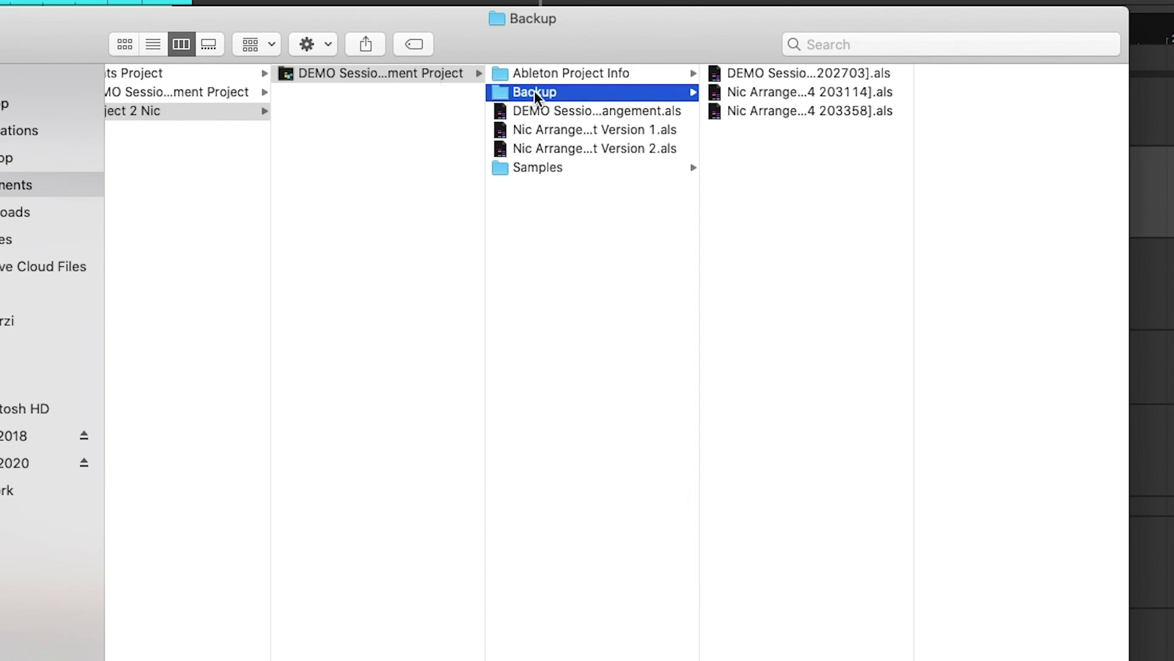
click(282, 72)
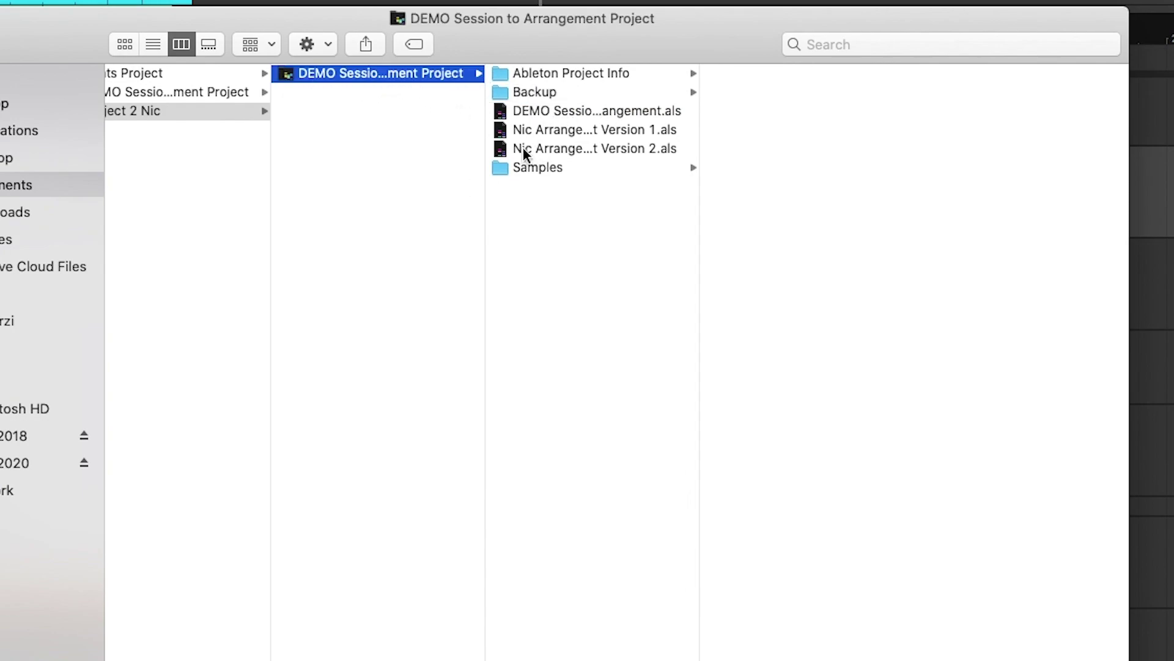
scroll(263, 108, left, 4)
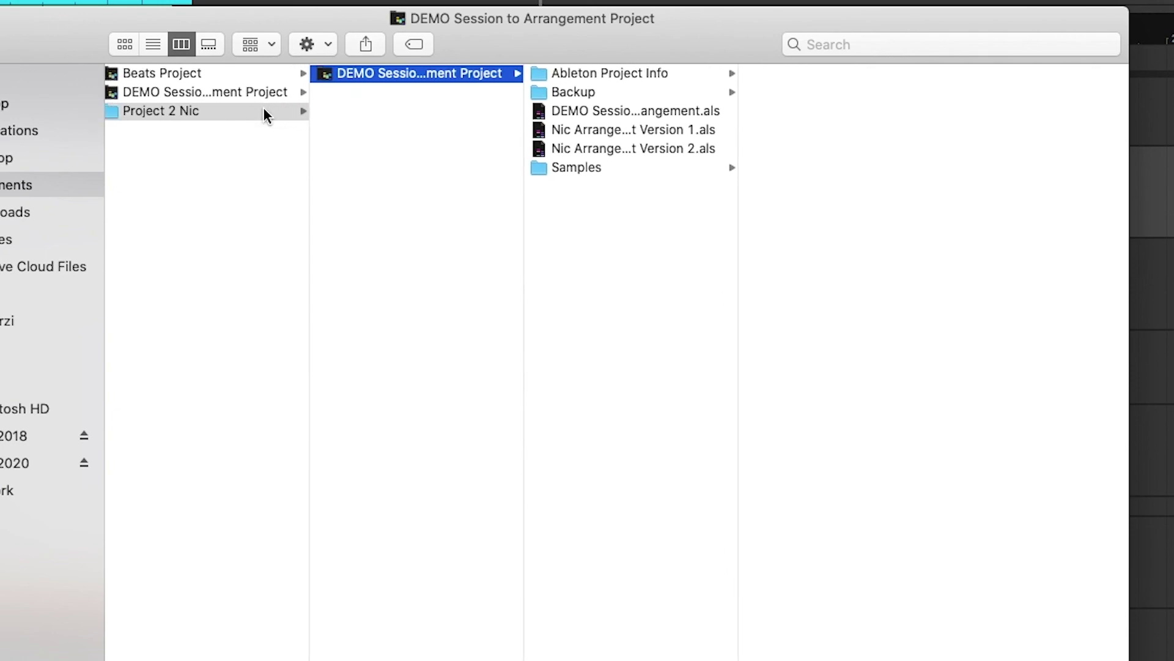
click(192, 115)
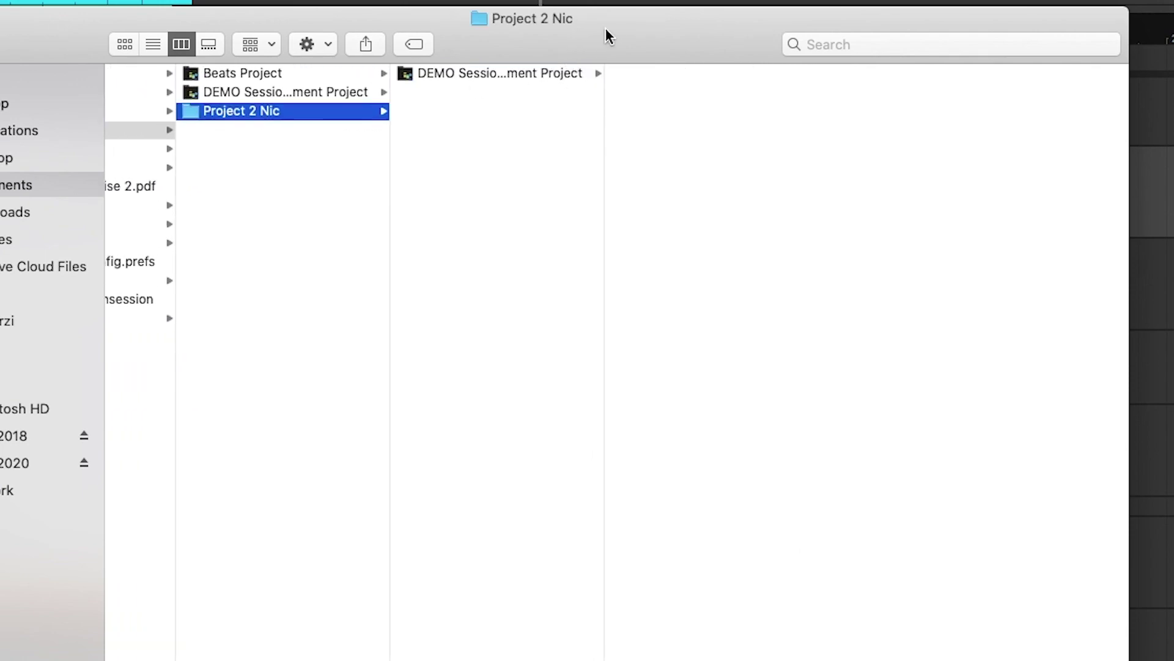
drag(651, 36, 687, 44)
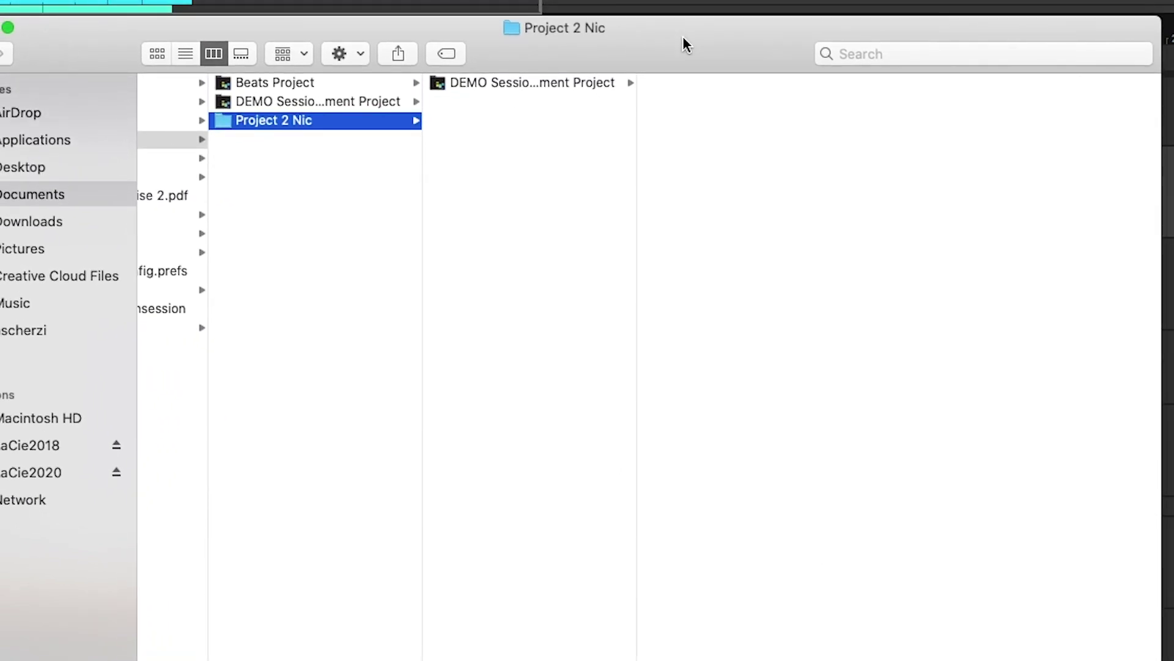